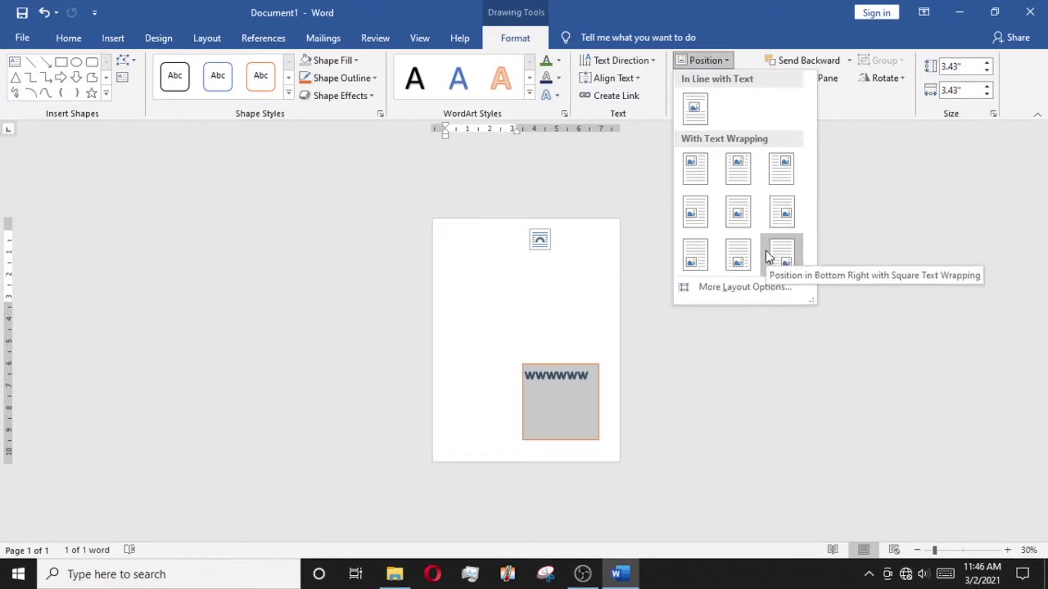
Review the rotate and flip options for the selected text box, including its rotation and size settings
{"action": "left_click", "coordinate": [868, 265]}
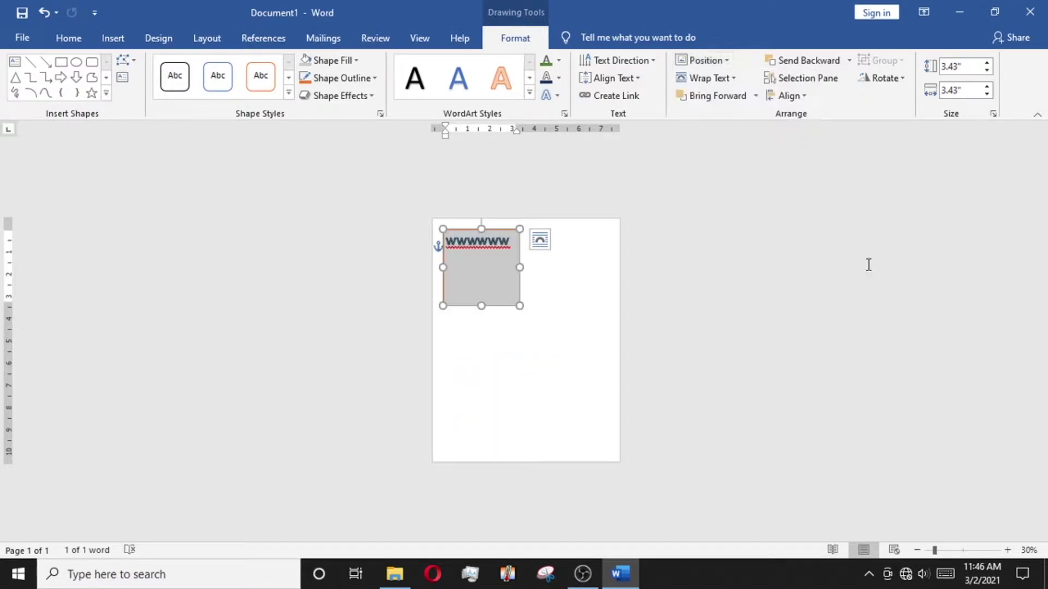
{"action": "left_click", "coordinate": [1007, 549]}
{"action": "left_click", "coordinate": [1007, 549]}
{"action": "left_click", "coordinate": [1008, 549]}
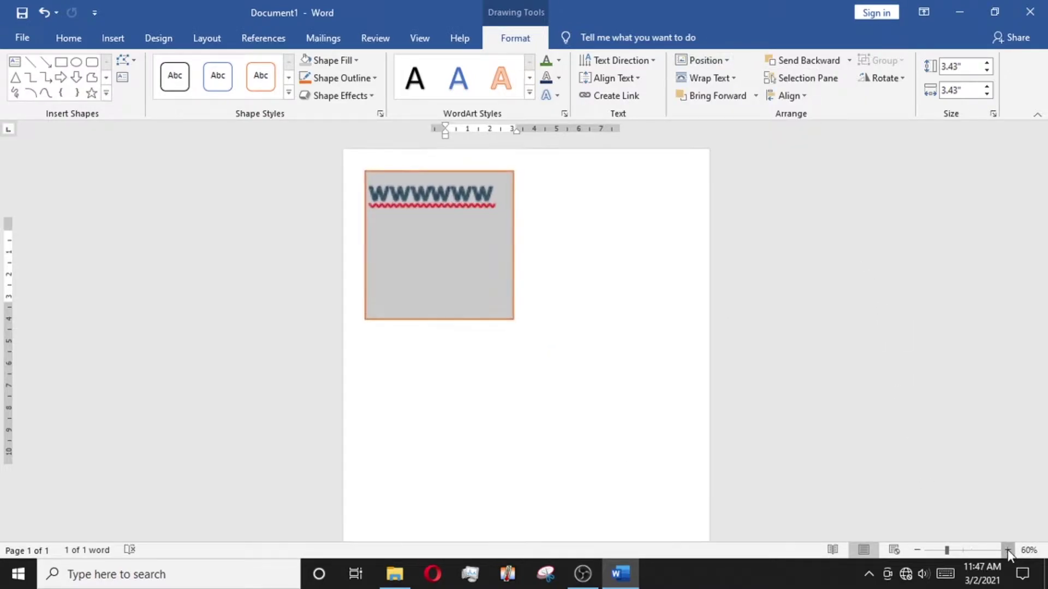
{"action": "left_click", "coordinate": [1007, 549]}
{"action": "left_click", "coordinate": [1008, 549]}
{"action": "left_click", "coordinate": [1008, 549]}
{"action": "left_click", "coordinate": [1008, 549]}
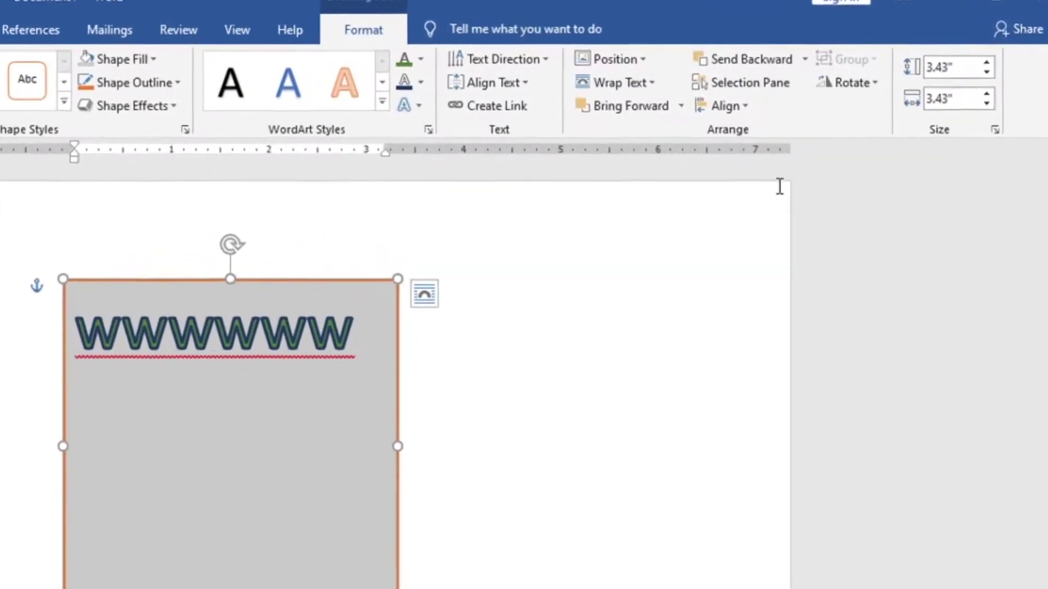
{"action": "left_click", "coordinate": [899, 78]}
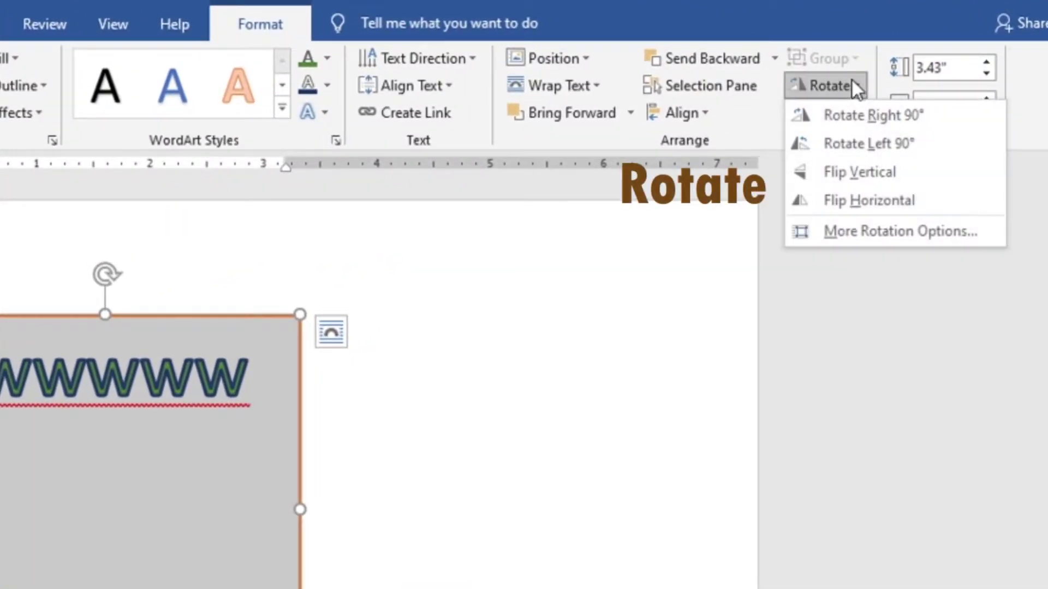
{"action": "left_click", "coordinate": [862, 115]}
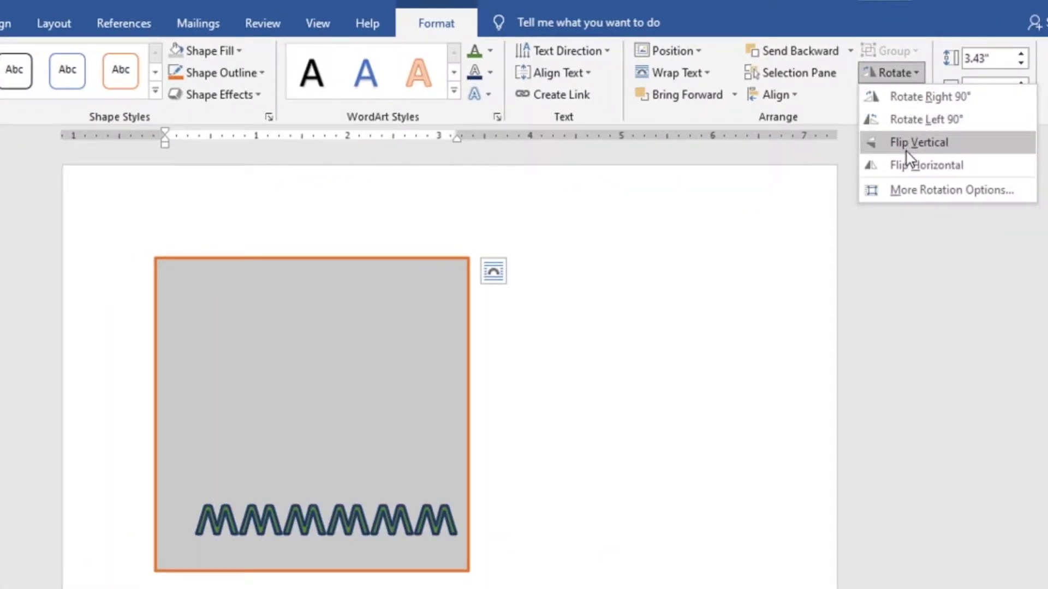
{"action": "left_click", "coordinate": [907, 194]}
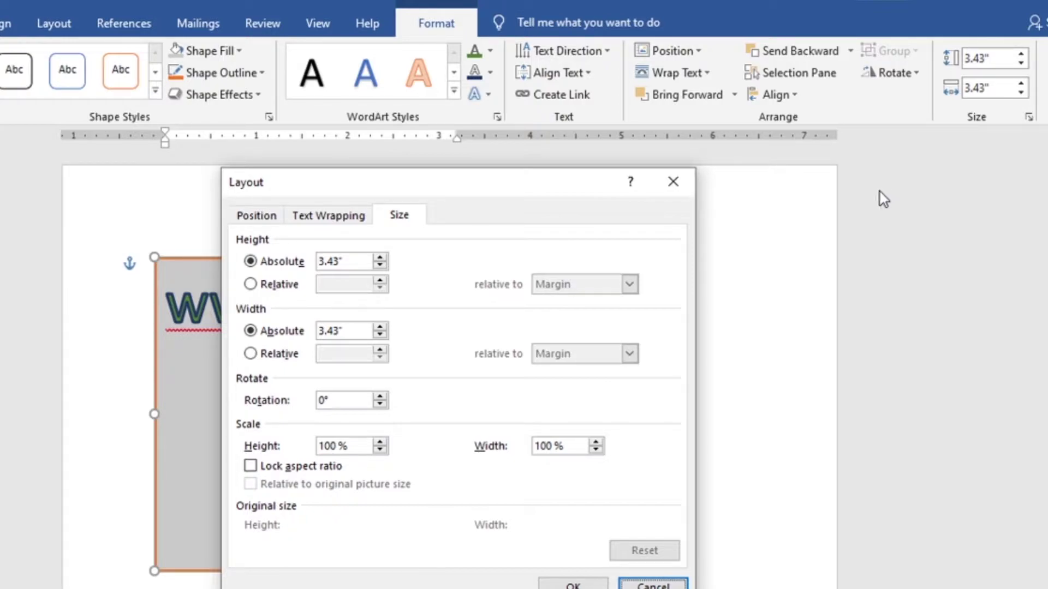
{"action": "left_click", "coordinate": [573, 586]}
Narrow the text box slightly and reduce its height so it fits closely around the WWWWWW text
{"action": "left_click", "coordinate": [460, 256]}
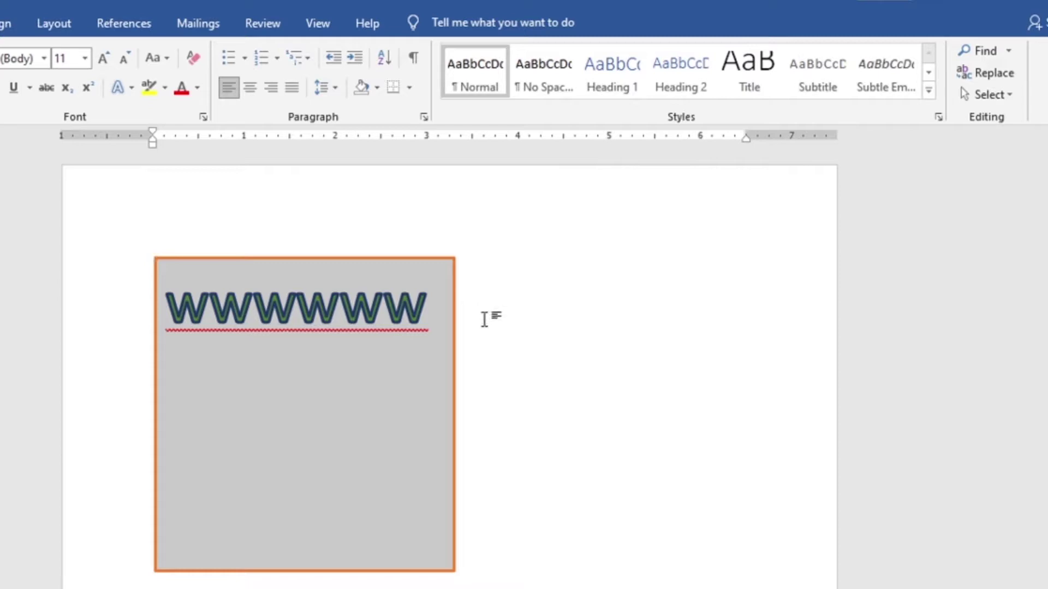
{"action": "scroll", "coordinate": [473, 360], "scroll_direction": "down", "scroll_amount": 4}
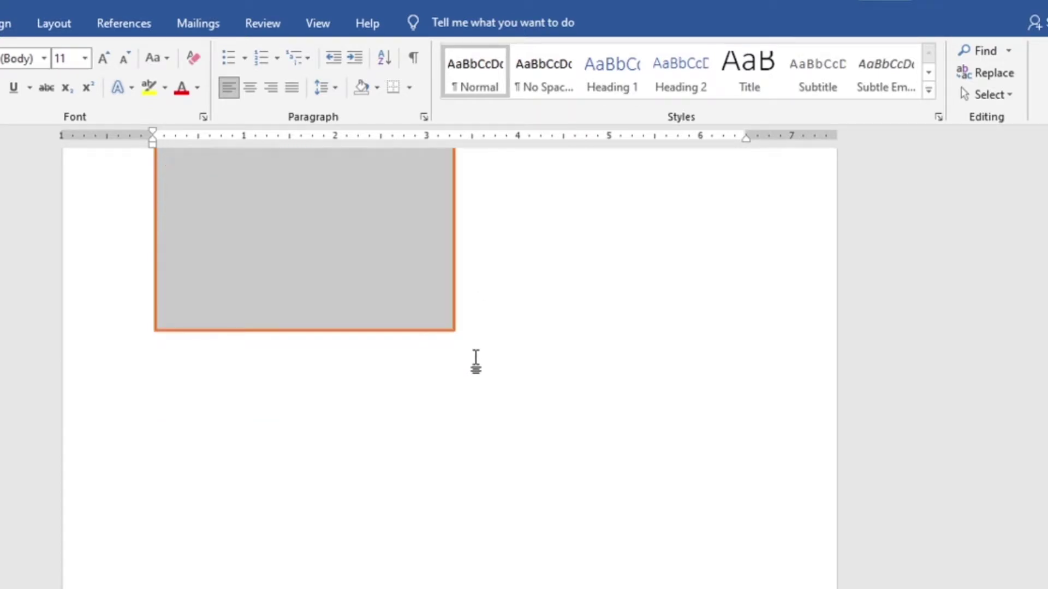
{"action": "scroll", "coordinate": [414, 344], "scroll_direction": "up", "scroll_amount": 2}
{"action": "left_click", "coordinate": [323, 384]}
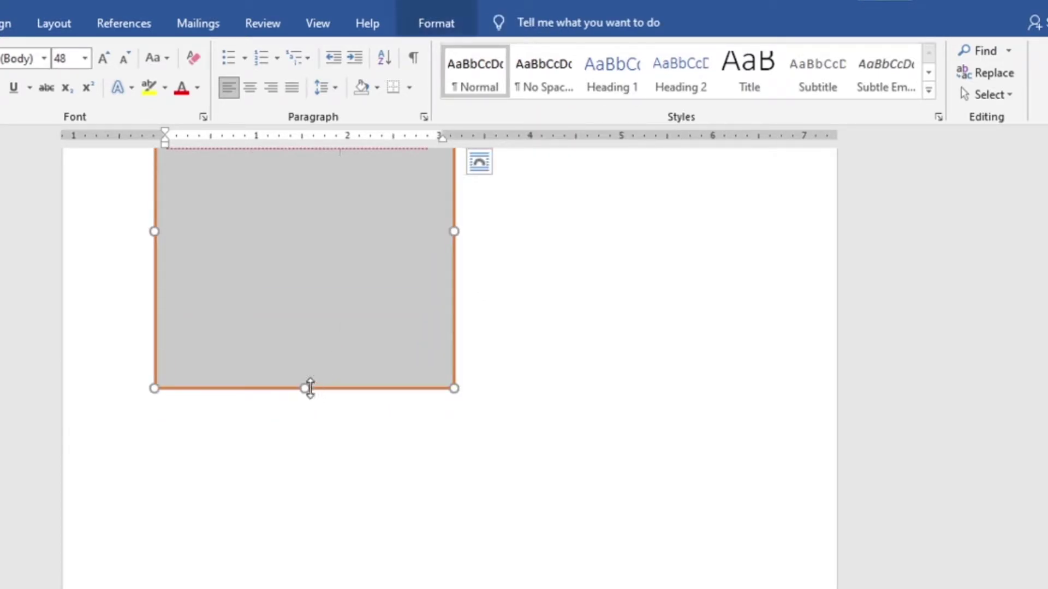
{"action": "left_click_drag", "start_coordinate": [305, 365], "coordinate": [300, 171]}
{"action": "scroll", "coordinate": [256, 390], "scroll_direction": "up", "scroll_amount": 2}
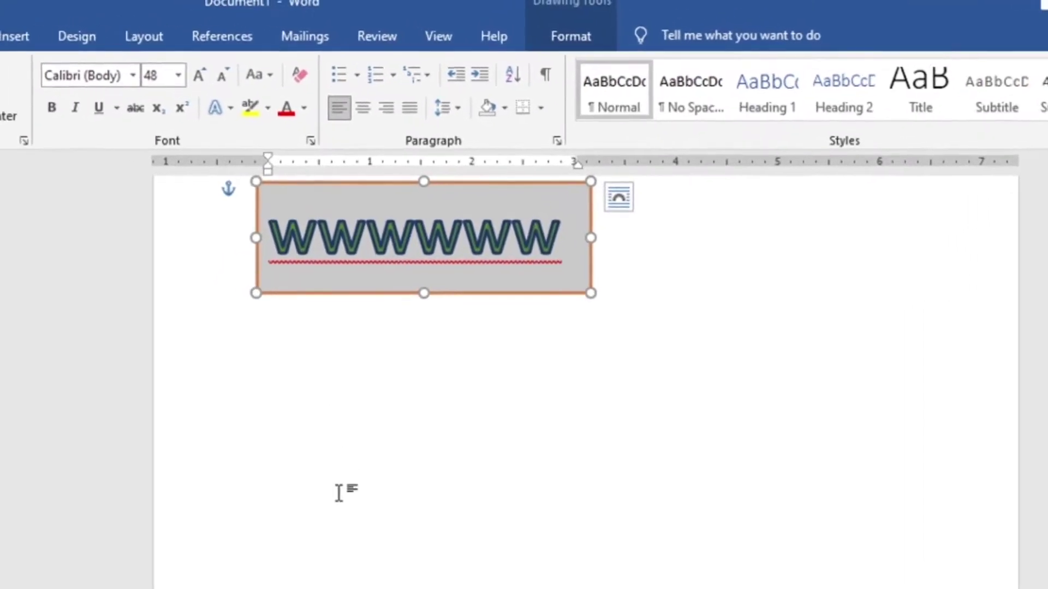
{"action": "left_click", "coordinate": [385, 486]}
Draw a small rectangle shape on the page below the text box
{"action": "scroll", "coordinate": [344, 402], "scroll_direction": "down", "scroll_amount": 2}
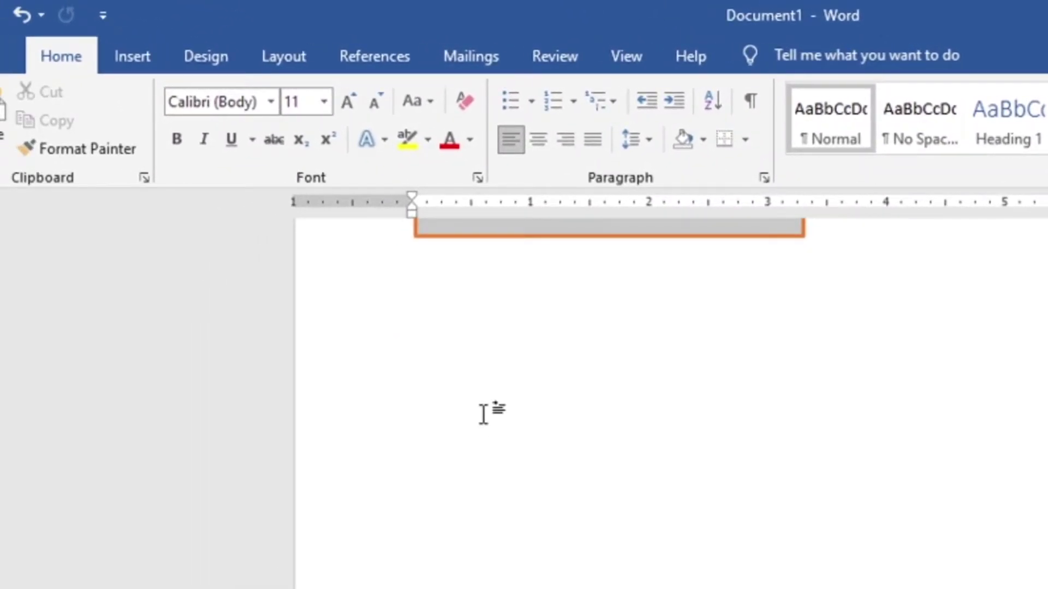
{"action": "left_click", "coordinate": [153, 61]}
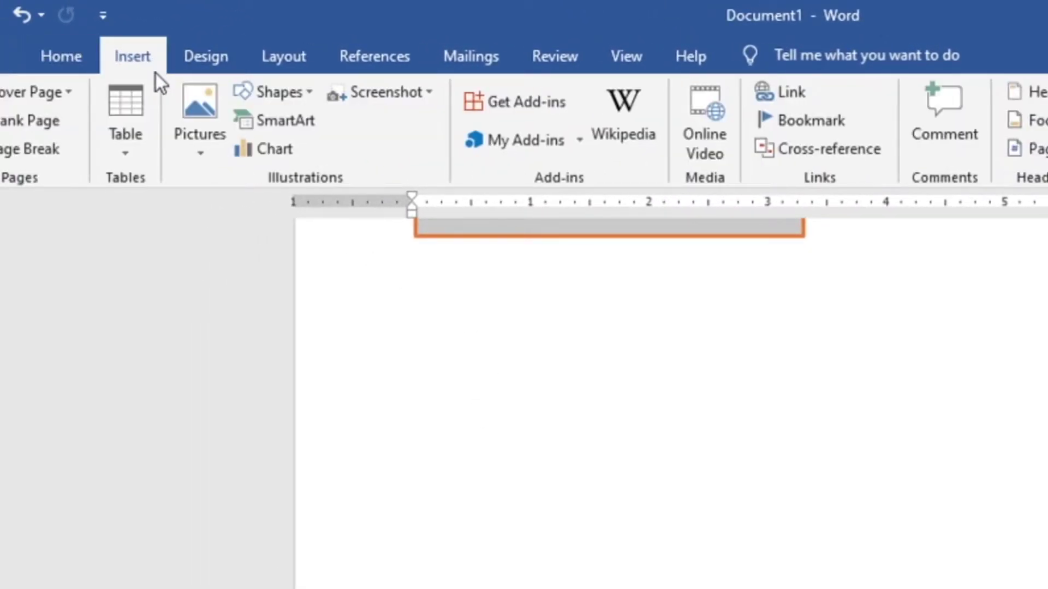
{"action": "left_click", "coordinate": [306, 93]}
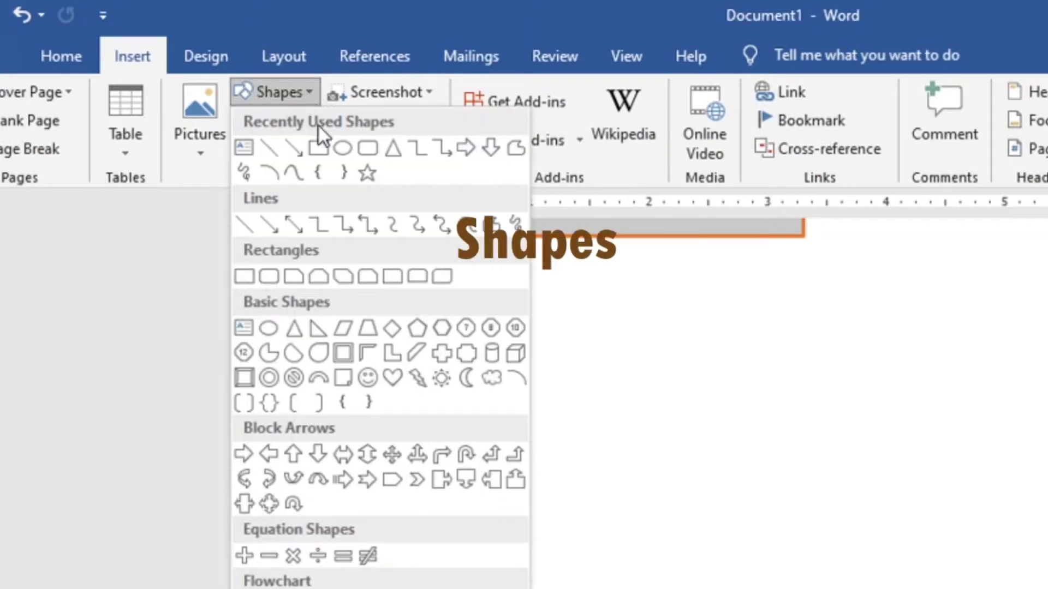
{"action": "left_click", "coordinate": [321, 146]}
{"action": "left_click_drag", "start_coordinate": [427, 340], "coordinate": [582, 460]}
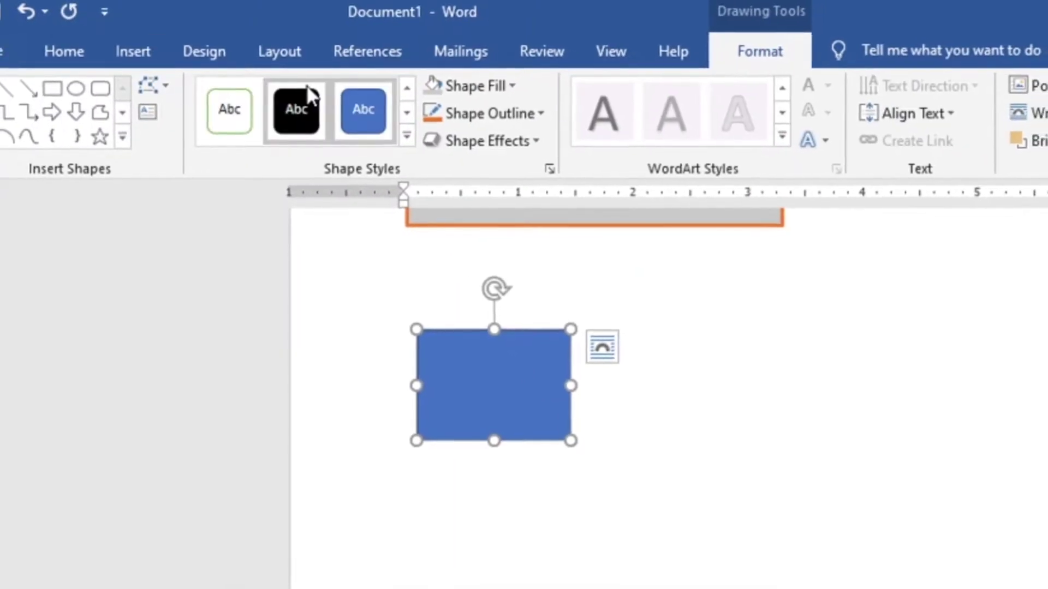
Draw an oval beside the rectangle and a closed freeform shape to the right of the oval
{"action": "left_click", "coordinate": [76, 88]}
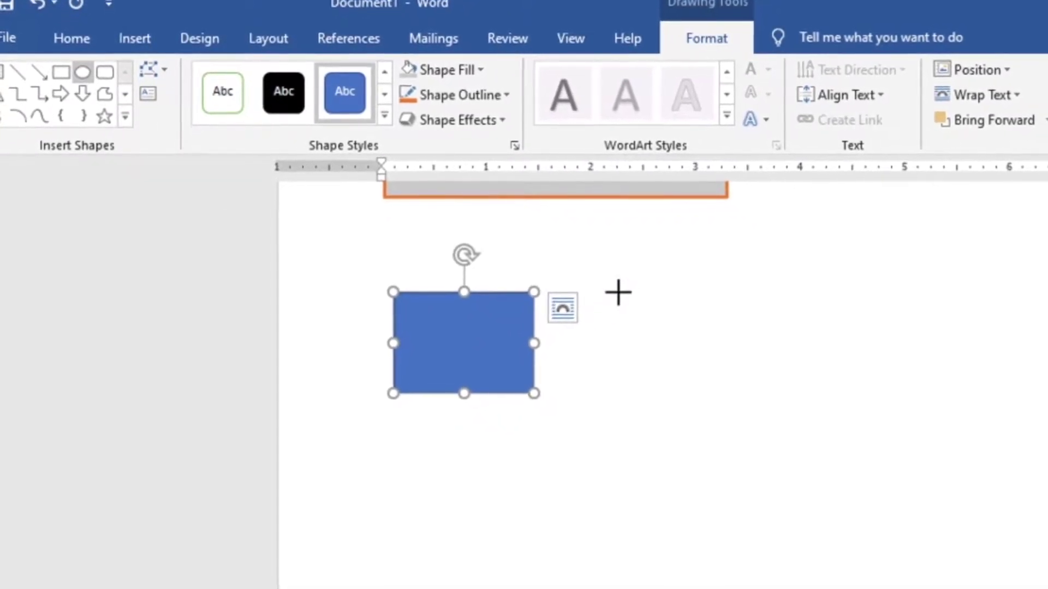
{"action": "mouse_move", "coordinate": [619, 293]}
{"action": "left_mouse_down"}
{"action": "mouse_move", "coordinate": [649, 325]}
{"action": "mouse_move", "coordinate": [770, 396]}
{"action": "left_mouse_up"}
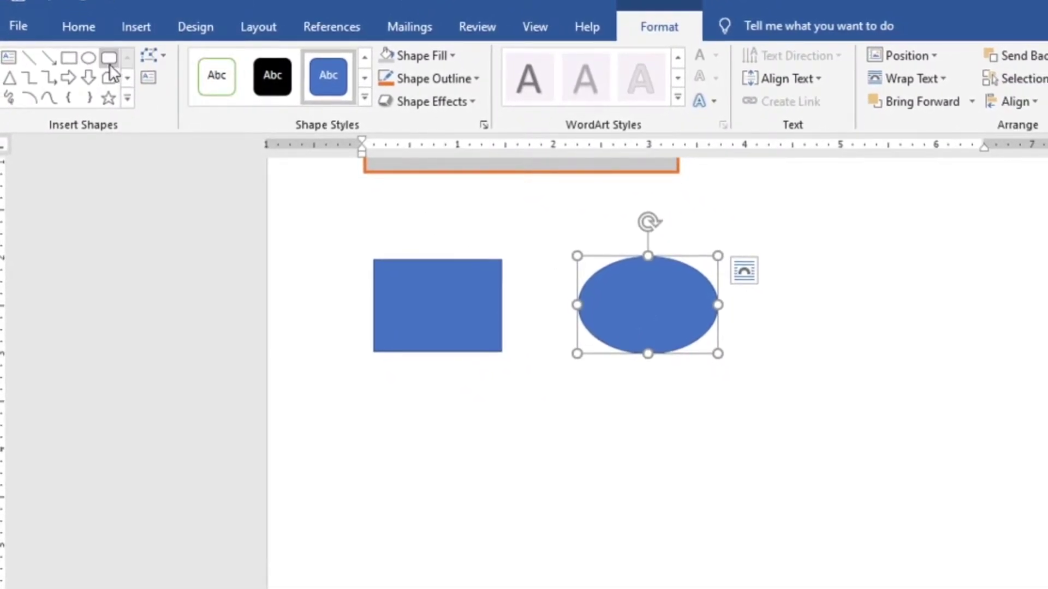
{"action": "left_click", "coordinate": [110, 76]}
{"action": "mouse_move", "coordinate": [781, 316]}
{"action": "left_mouse_down"}
{"action": "mouse_move", "coordinate": [868, 414]}
{"action": "mouse_move", "coordinate": [915, 447]}
{"action": "mouse_move", "coordinate": [914, 391]}
{"action": "mouse_move", "coordinate": [925, 387]}
{"action": "mouse_move", "coordinate": [898, 316]}
{"action": "mouse_move", "coordinate": [782, 317]}
{"action": "left_mouse_up"}
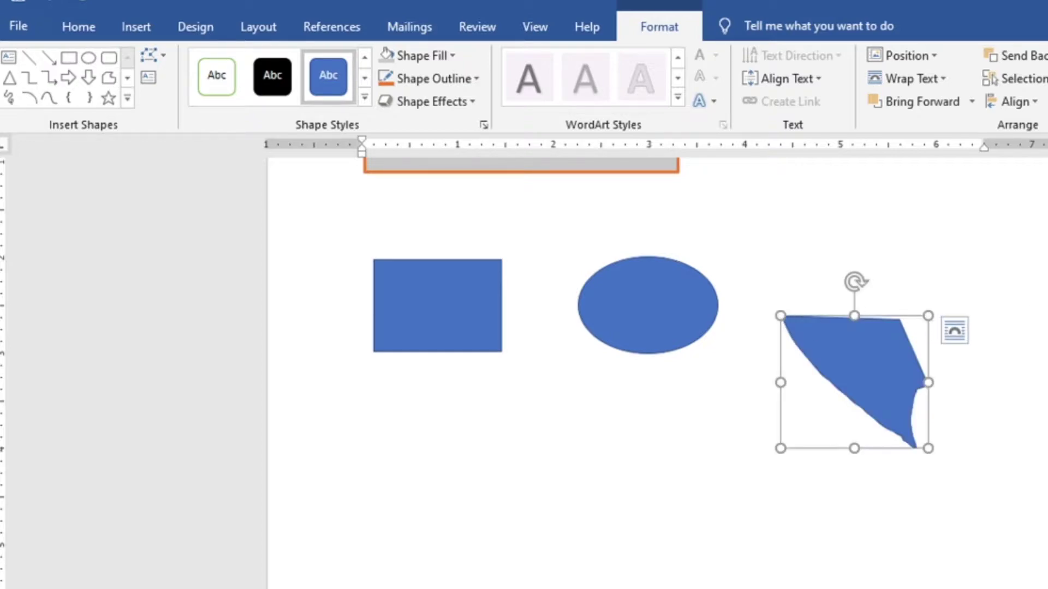
Draw a five-pointed star below the oval and an isosceles triangle below the rectangle
{"action": "left_click", "coordinate": [108, 98]}
{"action": "left_click_drag", "start_coordinate": [528, 398], "coordinate": [666, 515]}
{"action": "left_click", "coordinate": [10, 79]}
{"action": "left_click_drag", "start_coordinate": [332, 410], "coordinate": [447, 558]}
{"action": "left_click", "coordinate": [753, 555]}
Draw a square about 1.33" on each side below the star and fill it with standard red
{"action": "scroll", "coordinate": [753, 555], "scroll_direction": "up", "scroll_amount": 3}
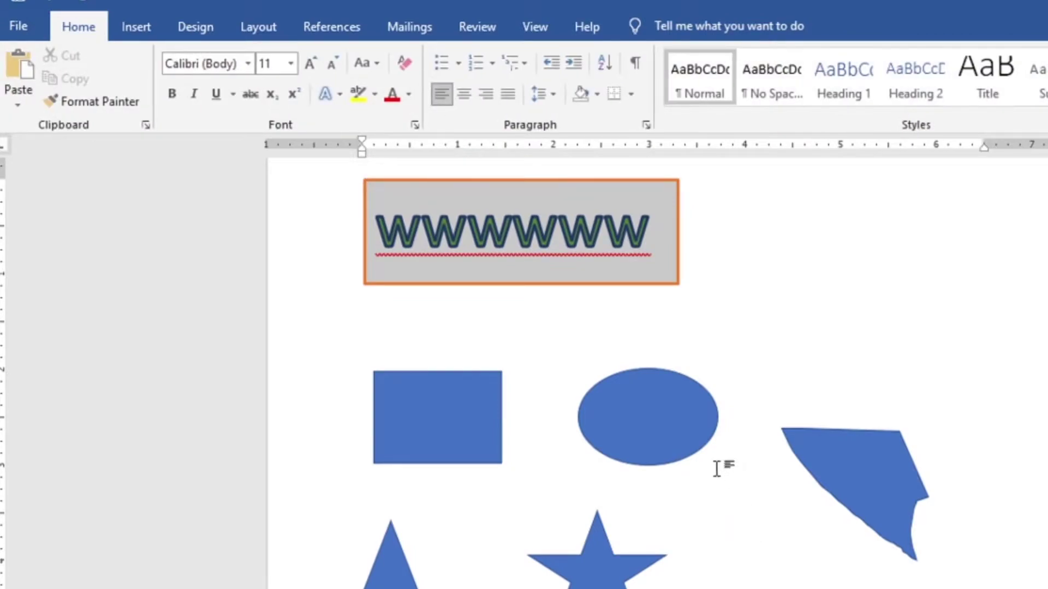
{"action": "left_click", "coordinate": [694, 416]}
{"action": "key", "text": "Escape"}
{"action": "scroll", "coordinate": [694, 416], "scroll_direction": "down", "scroll_amount": 4}
{"action": "left_click", "coordinate": [137, 30]}
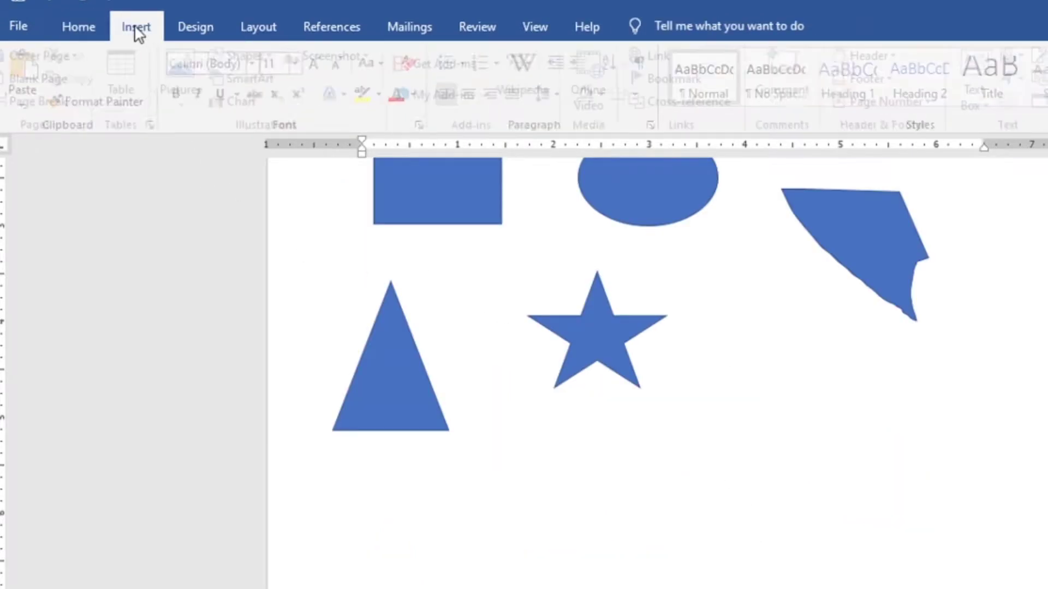
{"action": "left_click", "coordinate": [266, 55]}
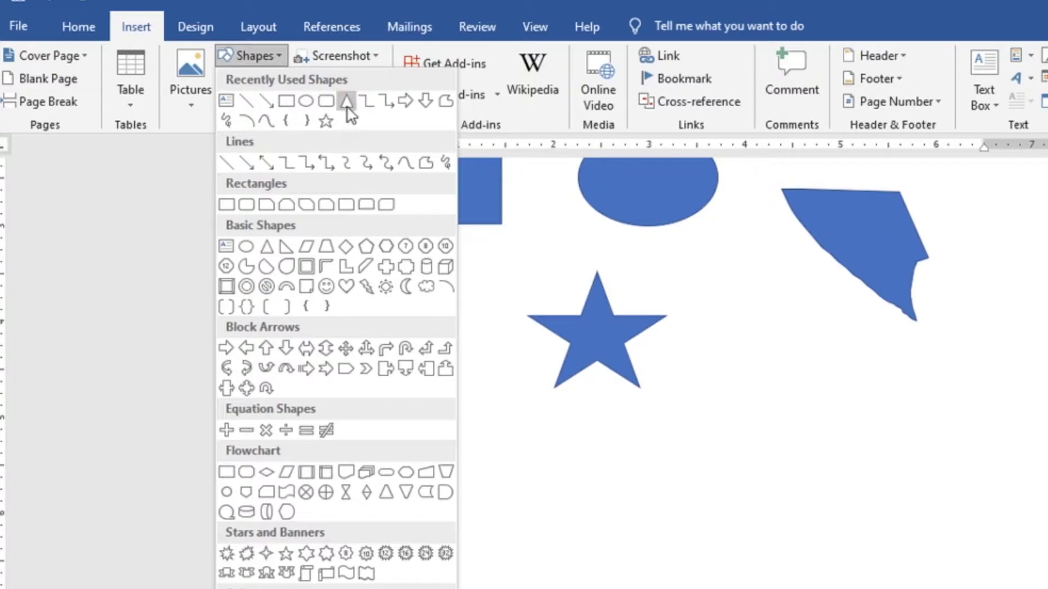
{"action": "left_click", "coordinate": [289, 102]}
{"action": "left_click_drag", "start_coordinate": [612, 449], "coordinate": [729, 576]}
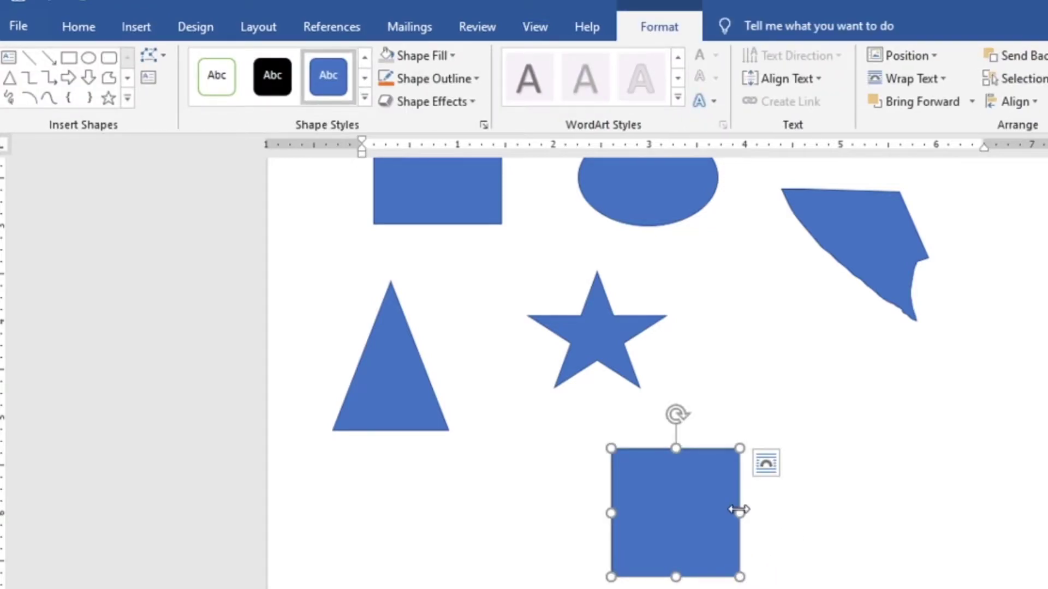
{"action": "left_click", "coordinate": [455, 57]}
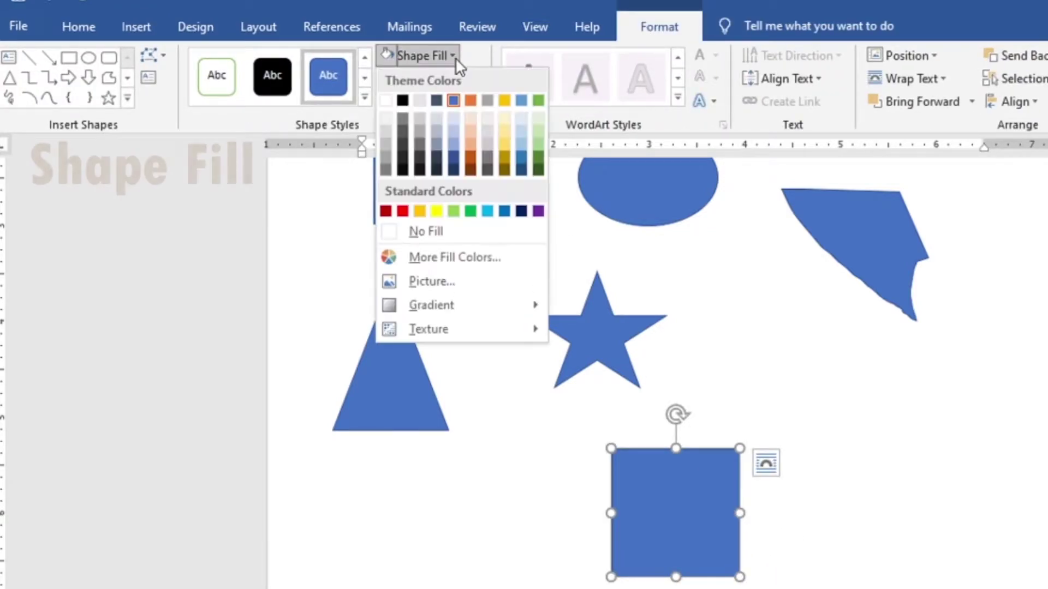
{"action": "left_click", "coordinate": [402, 211]}
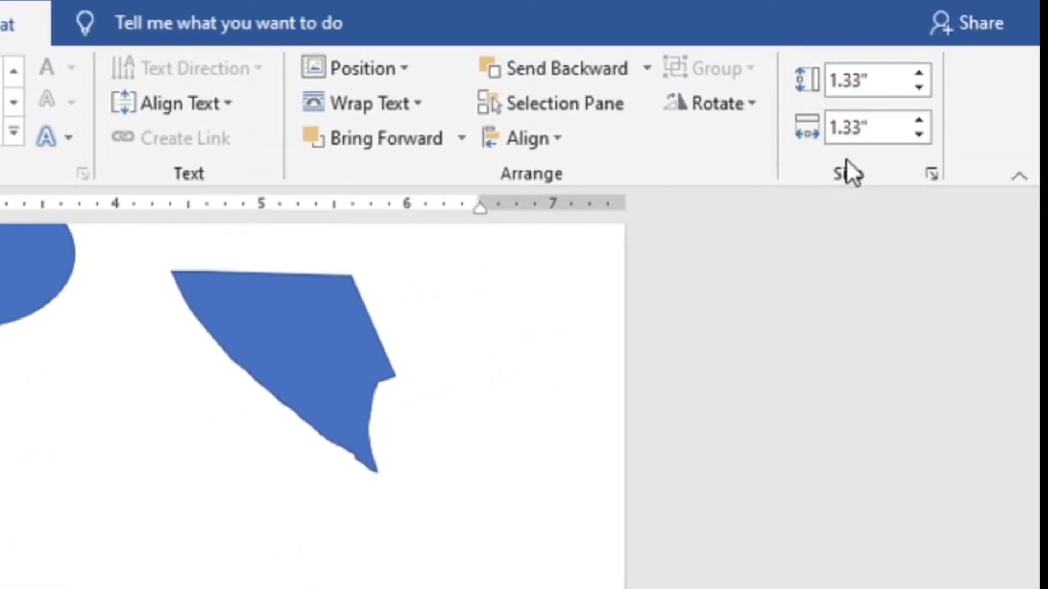
Set the red square's height to 2"
{"action": "left_click", "coordinate": [851, 80]}
{"action": "left_click", "coordinate": [861, 81]}
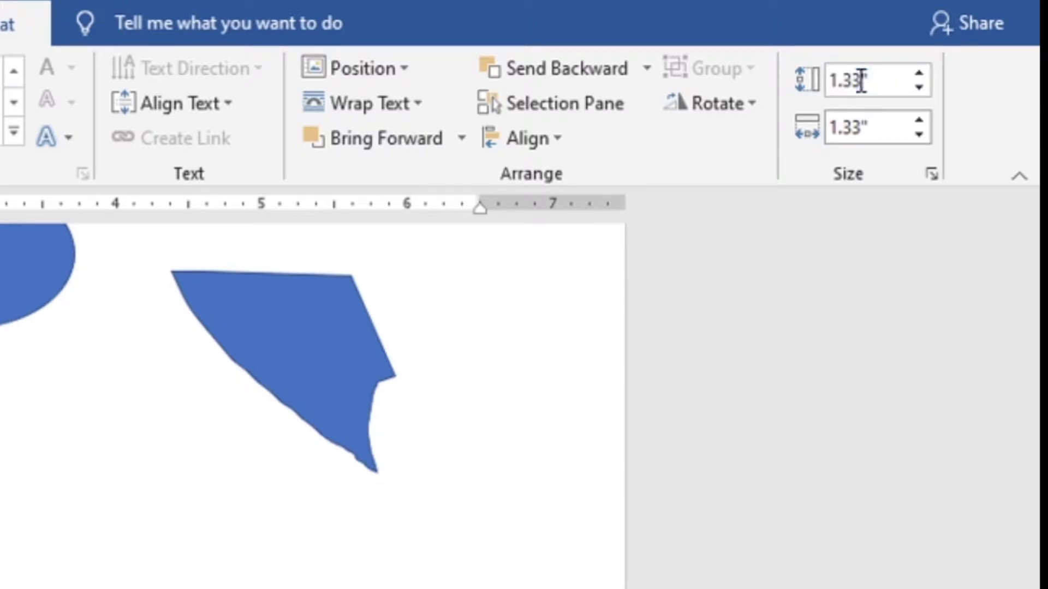
{"action": "left_click_drag", "start_coordinate": [866, 81], "coordinate": [808, 78]}
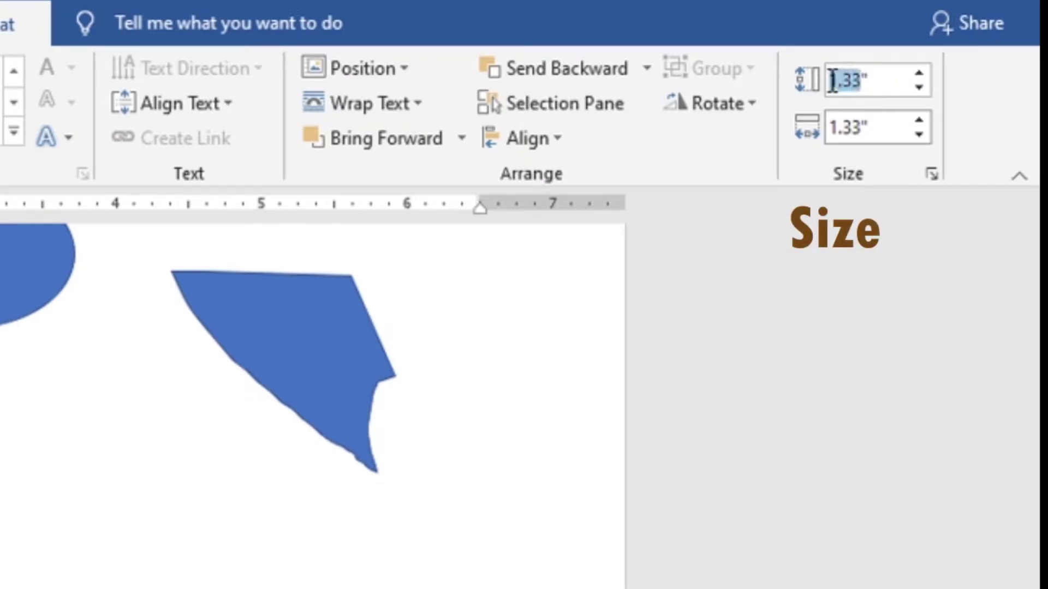
{"action": "type", "text": "2"}
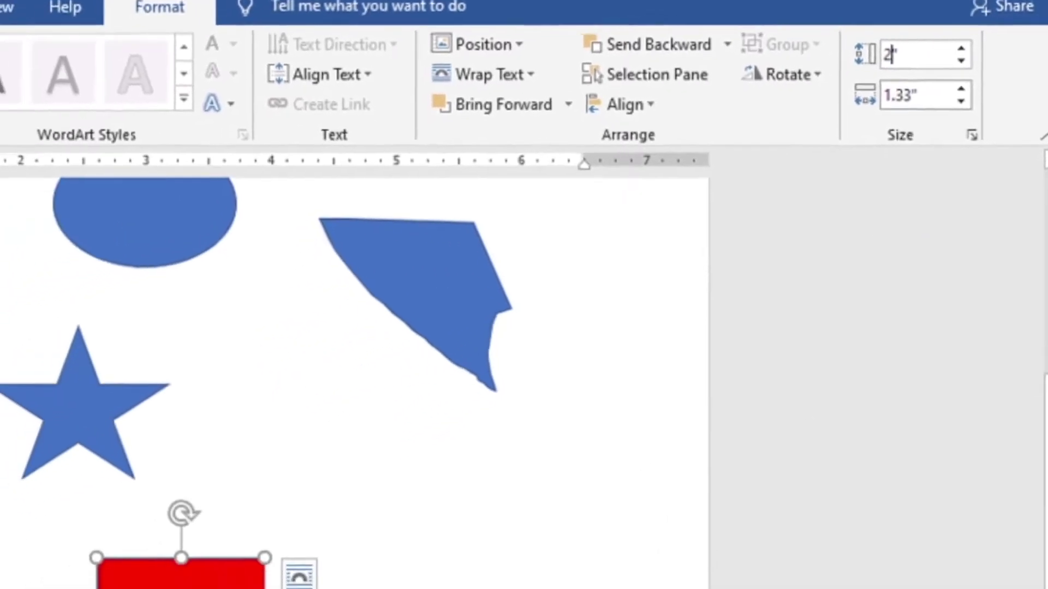
{"action": "key", "text": "Return"}
{"action": "left_click", "coordinate": [713, 414]}
Set the red rectangle's width to 3"
{"action": "scroll", "coordinate": [708, 414], "scroll_direction": "down", "scroll_amount": 3}
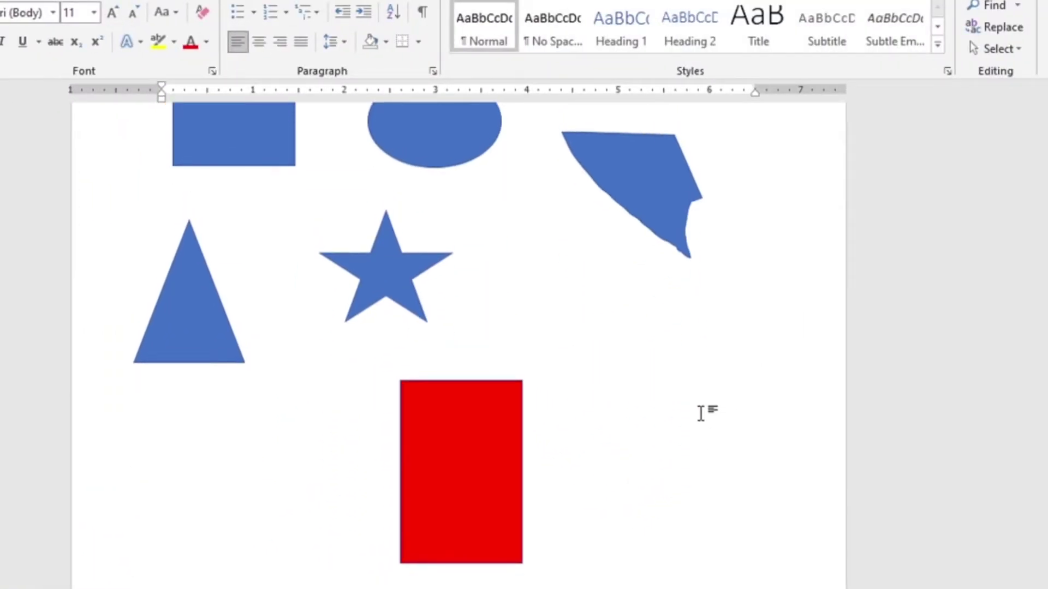
{"action": "scroll", "coordinate": [704, 413], "scroll_direction": "down", "scroll_amount": 3}
{"action": "left_click", "coordinate": [448, 405]}
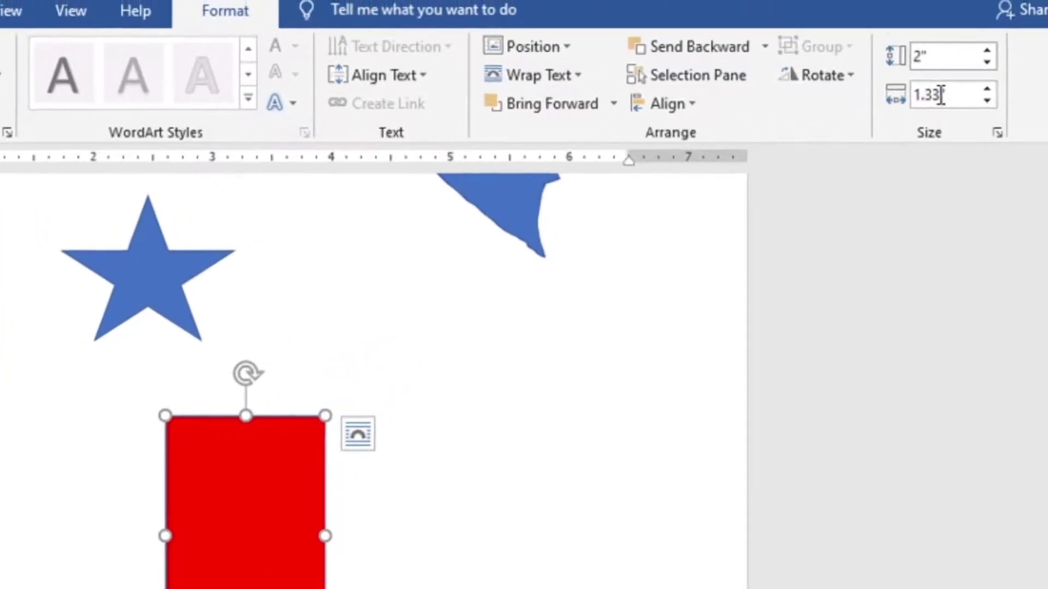
{"action": "left_click_drag", "start_coordinate": [996, 45], "coordinate": [979, 42]}
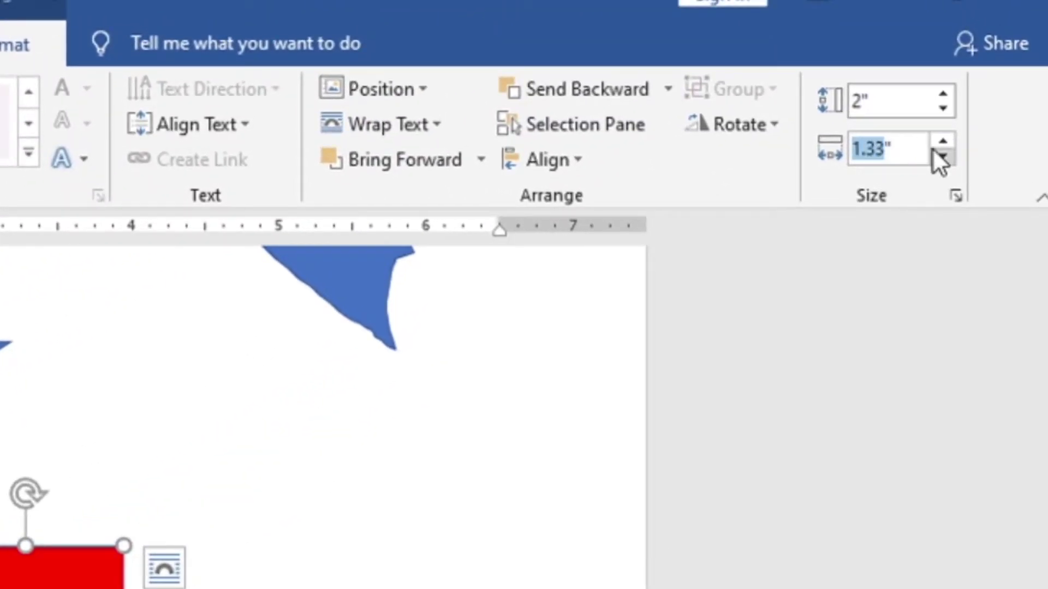
{"action": "type", "text": "3"}
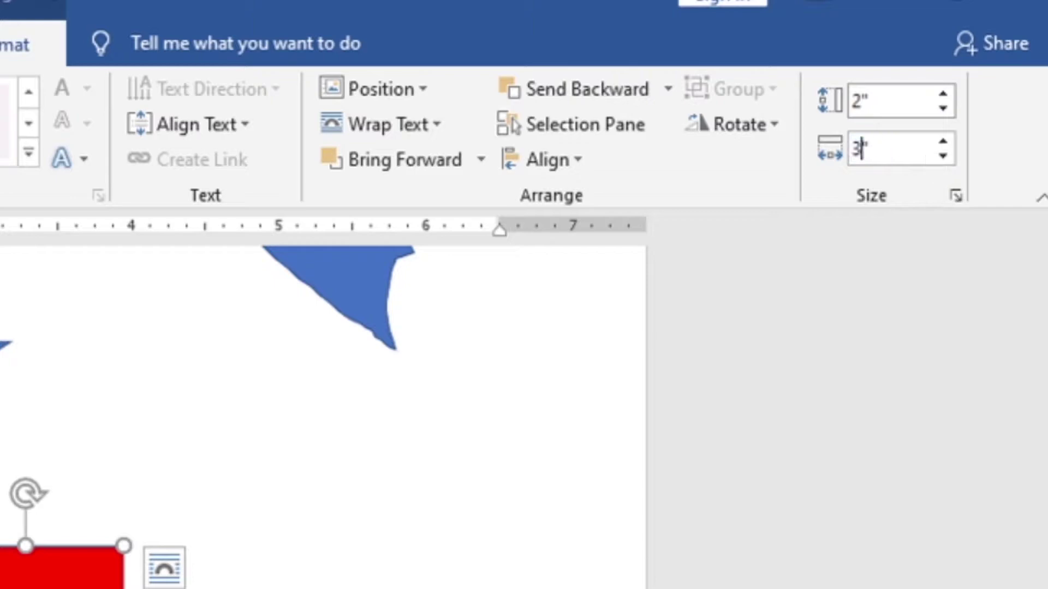
{"action": "scroll", "coordinate": [608, 481], "scroll_direction": "up", "scroll_amount": 6}
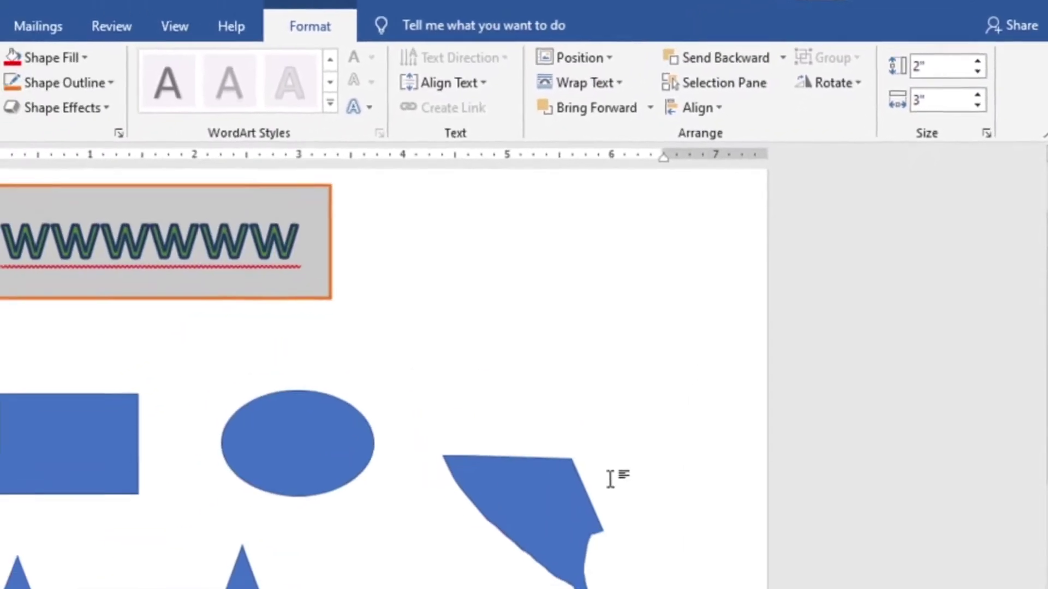
{"action": "left_click", "coordinate": [722, 358]}
{"action": "scroll", "coordinate": [721, 358], "scroll_direction": "down", "scroll_amount": 6}
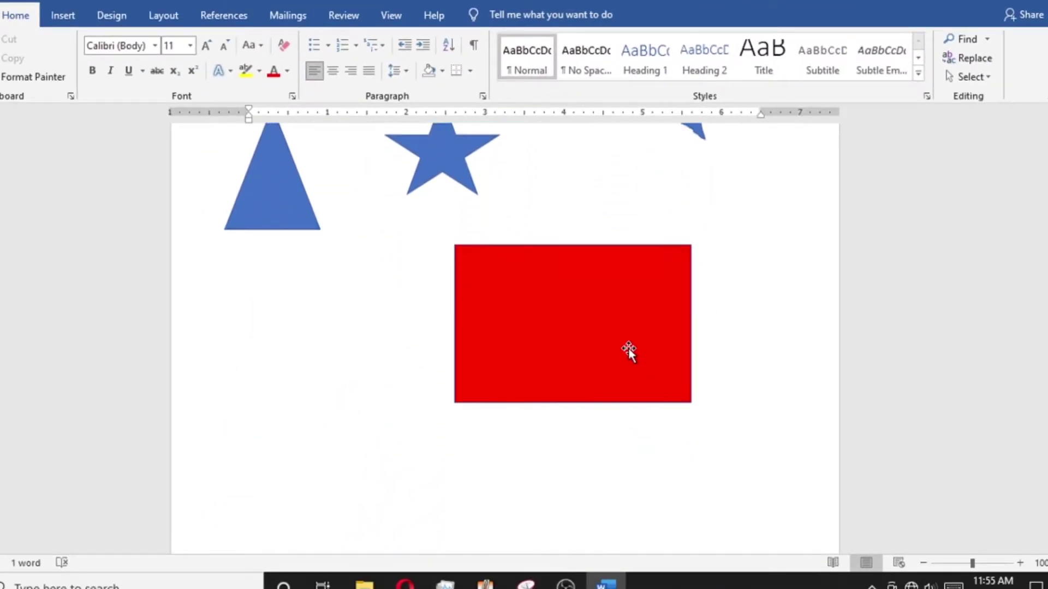
Place the cursor on the blank page after the red rectangle and open the SmartArt graphic chooser
{"action": "scroll", "coordinate": [575, 384], "scroll_direction": "up", "scroll_amount": 1}
{"action": "left_click", "coordinate": [551, 355]}
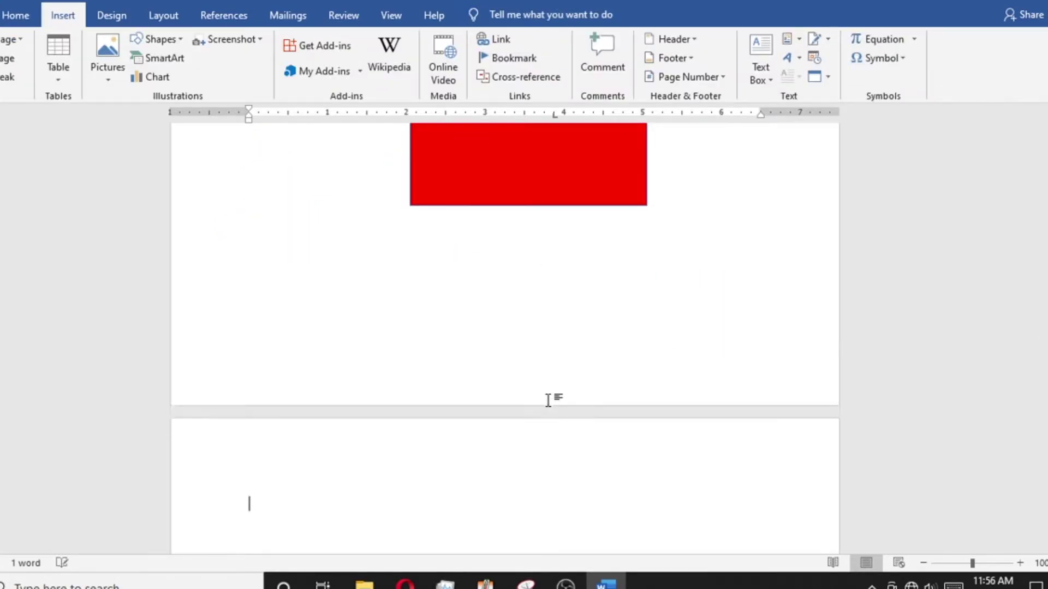
{"action": "scroll", "coordinate": [545, 399], "scroll_direction": "down", "scroll_amount": 3}
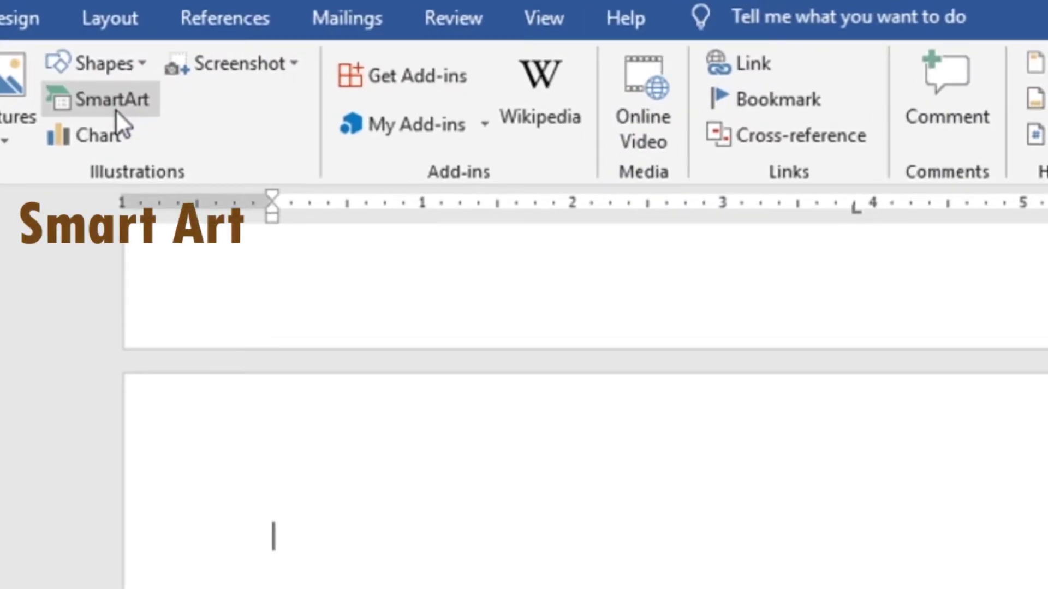
{"action": "left_click", "coordinate": [116, 110]}
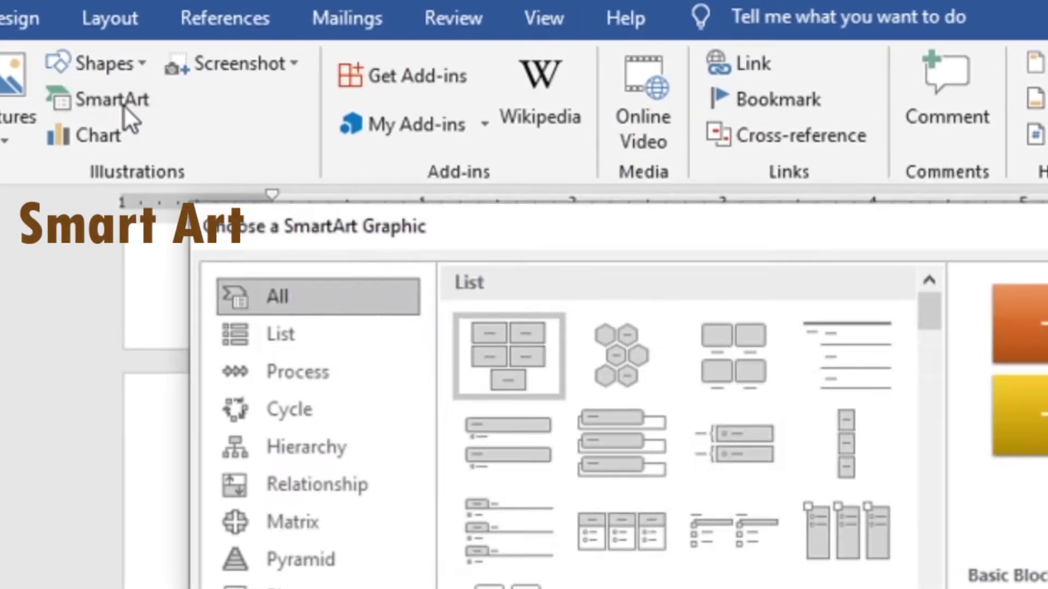
{"action": "left_click_drag", "start_coordinate": [577, 221], "coordinate": [729, 73]}
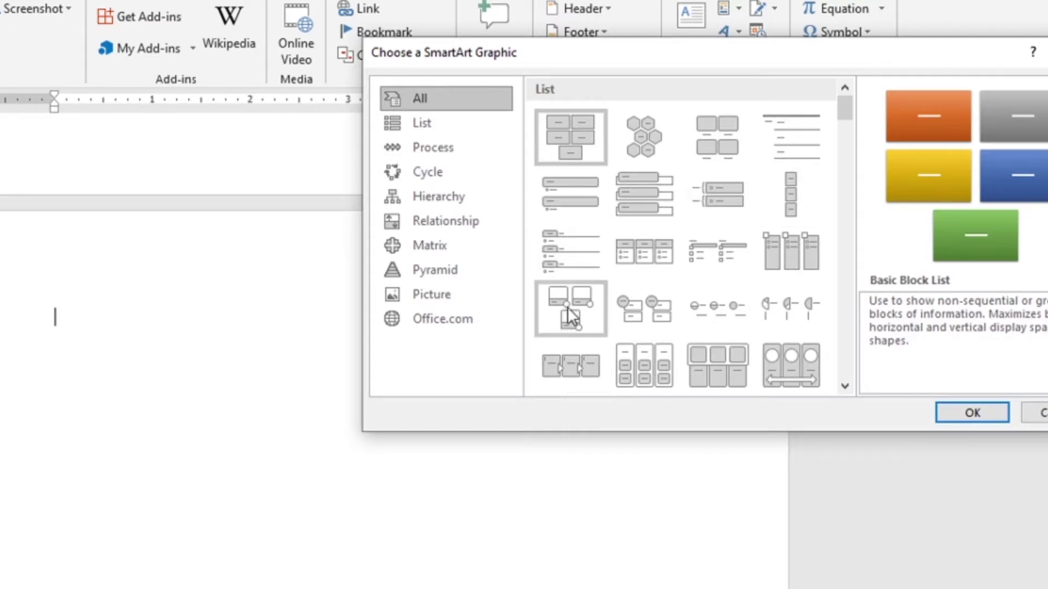
Examine the SmartArt layouts offered in each category, from List and Process through Picture and Office.com
{"action": "left_click", "coordinate": [440, 119]}
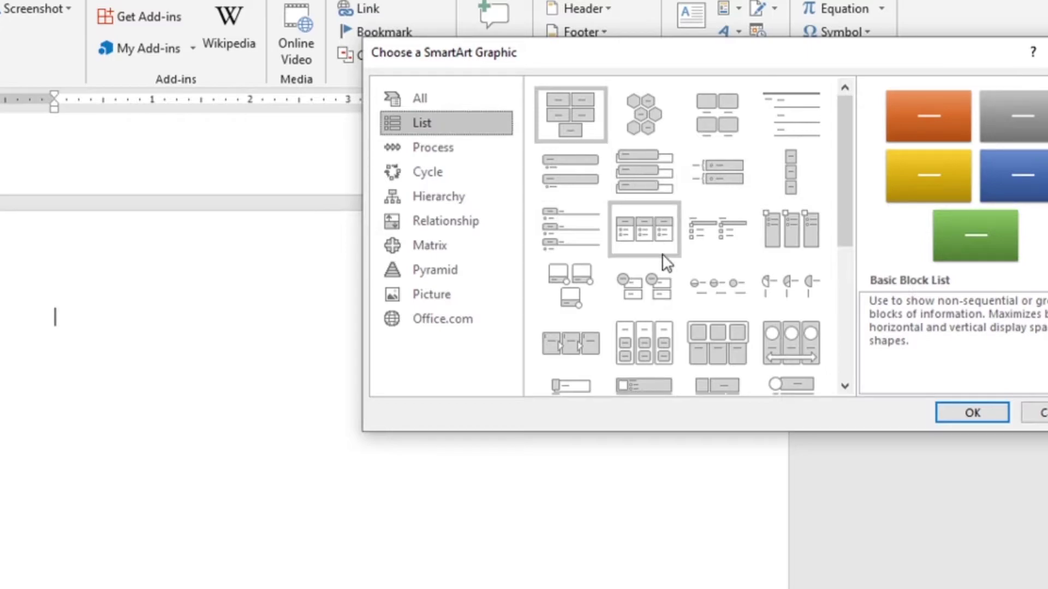
{"action": "left_click", "coordinate": [449, 152]}
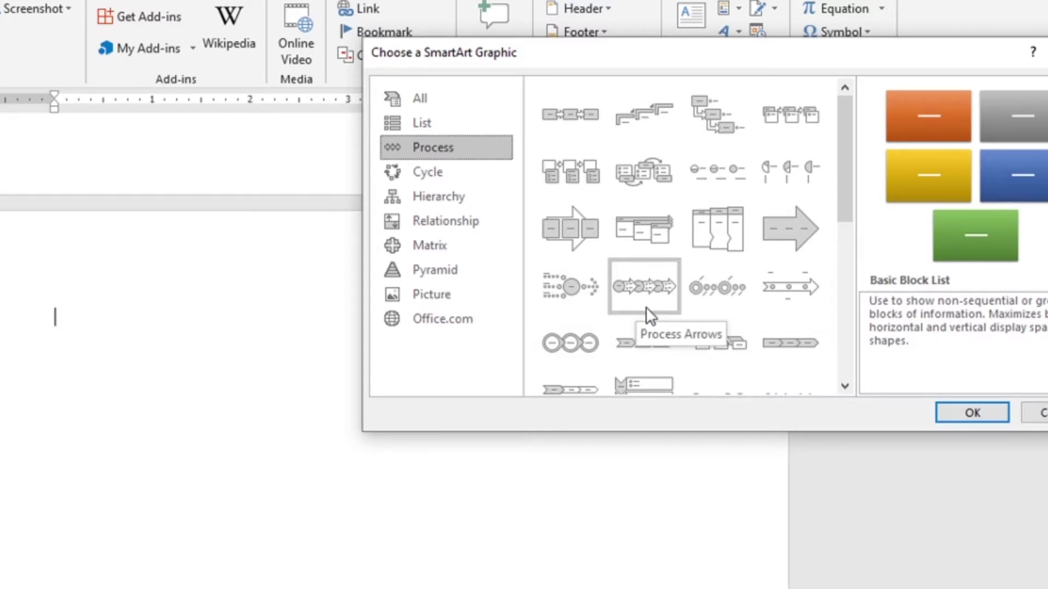
{"action": "left_click_drag", "start_coordinate": [655, 59], "coordinate": [540, 95]}
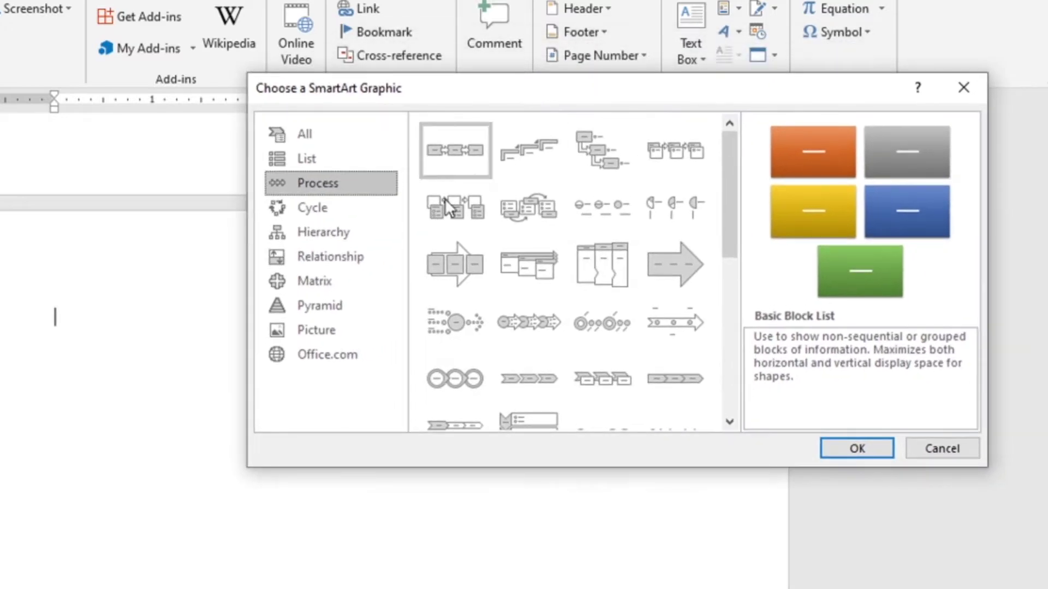
{"action": "left_click", "coordinate": [306, 210]}
{"action": "left_click", "coordinate": [302, 228]}
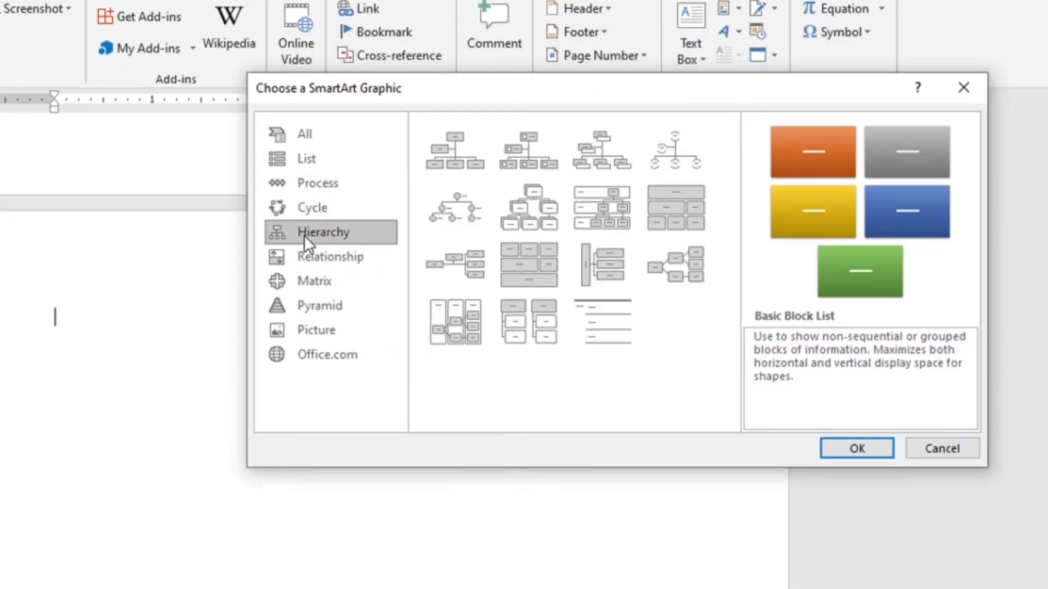
{"action": "left_click", "coordinate": [325, 261]}
{"action": "left_click", "coordinate": [326, 281]}
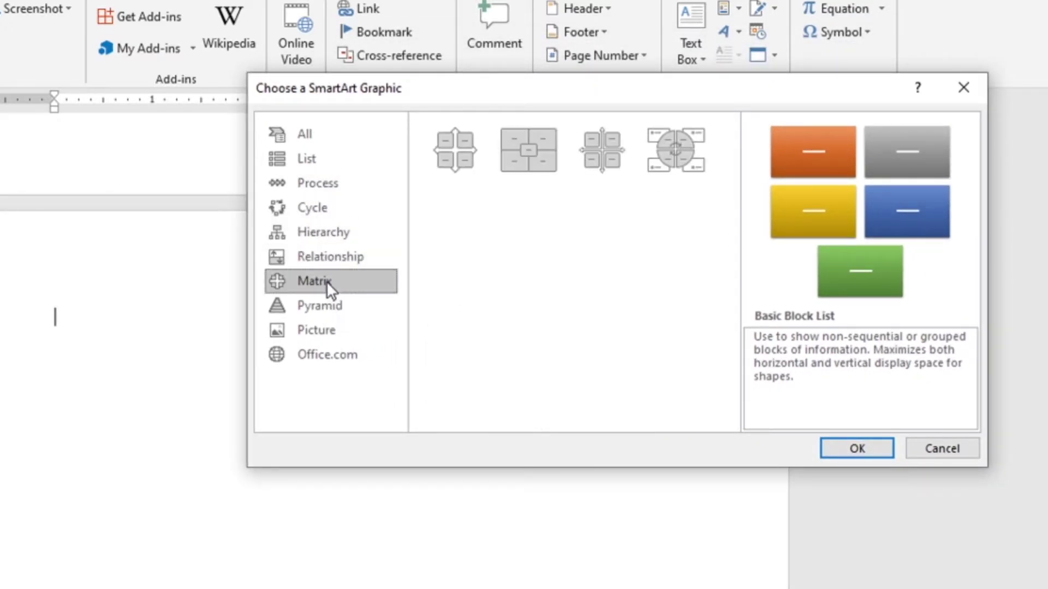
{"action": "left_click", "coordinate": [333, 314]}
{"action": "left_click", "coordinate": [332, 338]}
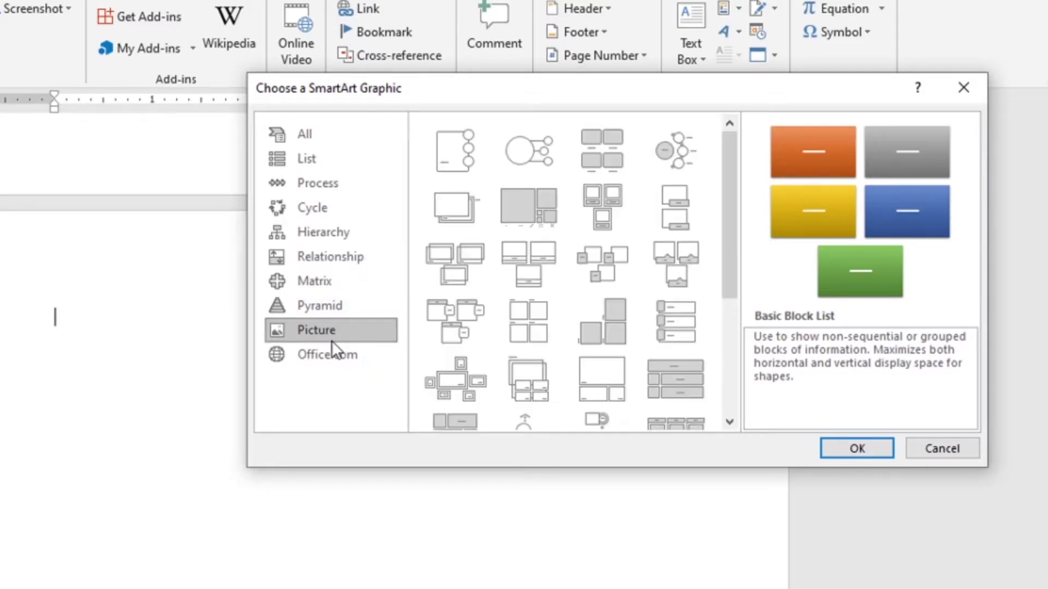
{"action": "left_click", "coordinate": [327, 358]}
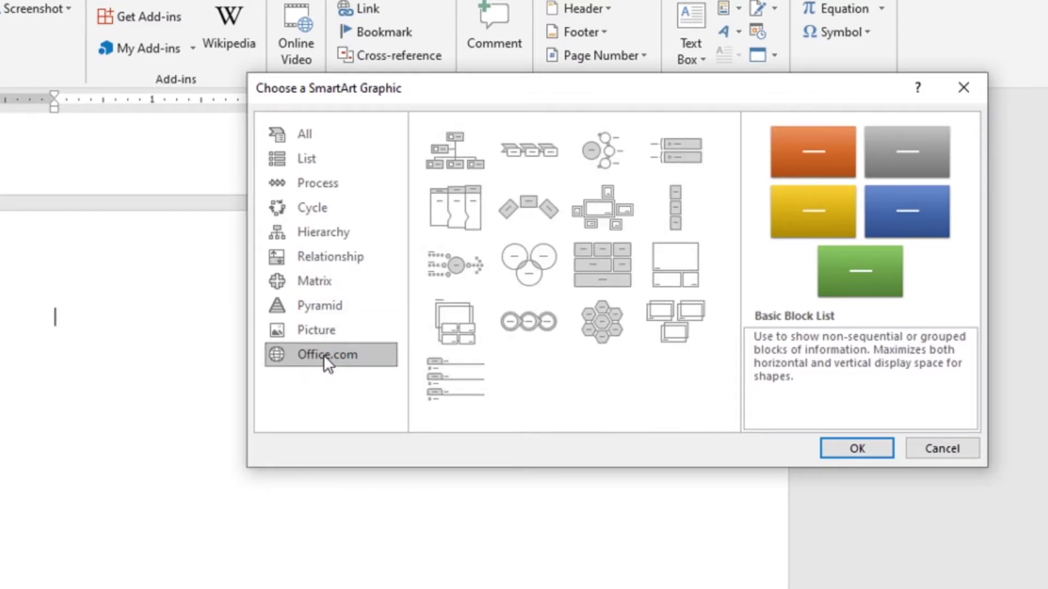
Insert an Alternating Hexagons SmartArt graphic, chosen from all layouts
{"action": "left_click", "coordinate": [337, 145]}
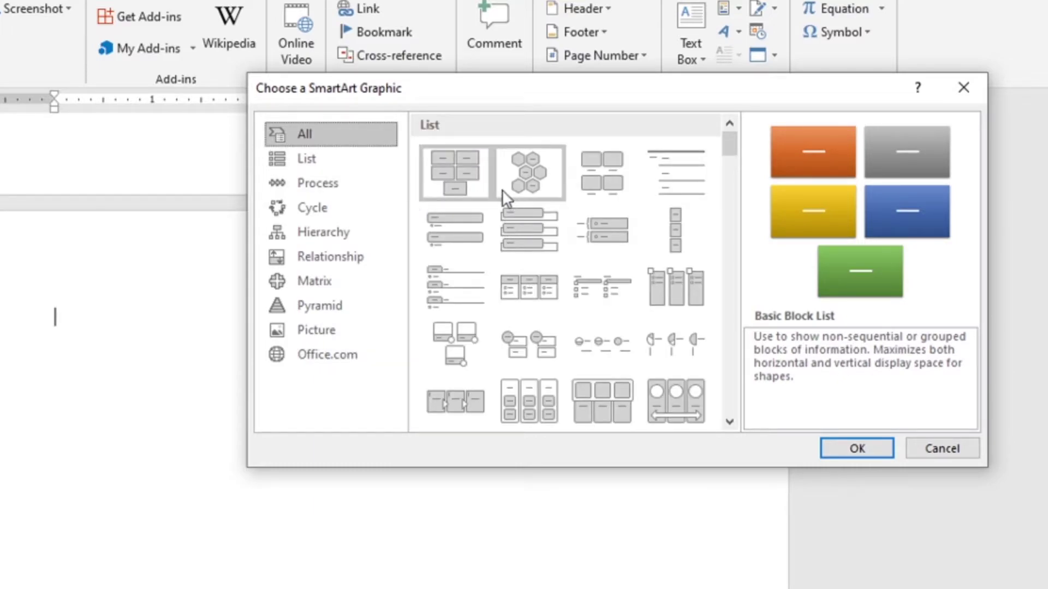
{"action": "left_click", "coordinate": [522, 174]}
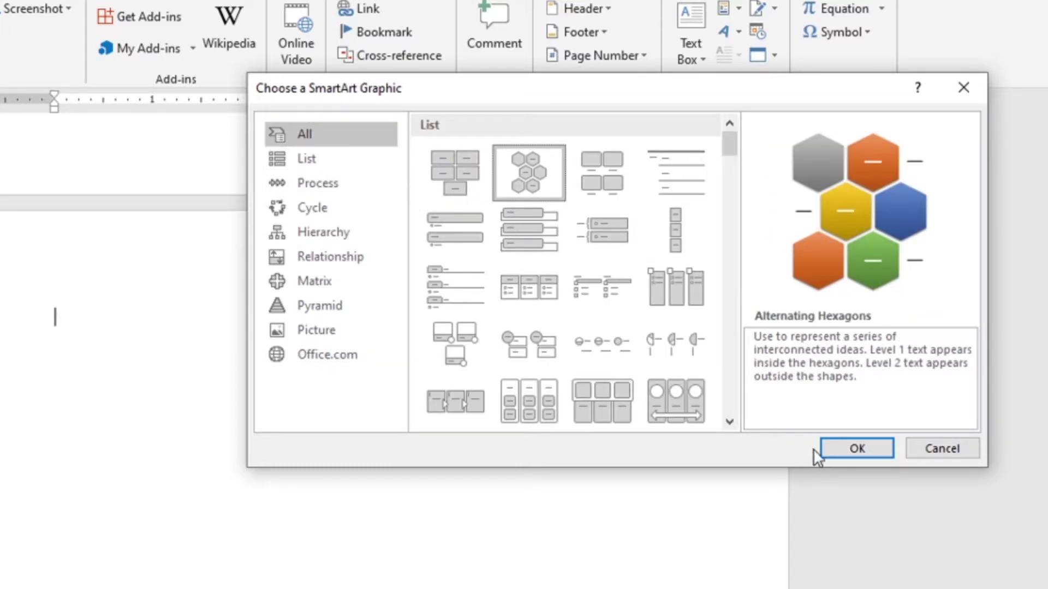
{"action": "left_click", "coordinate": [843, 447]}
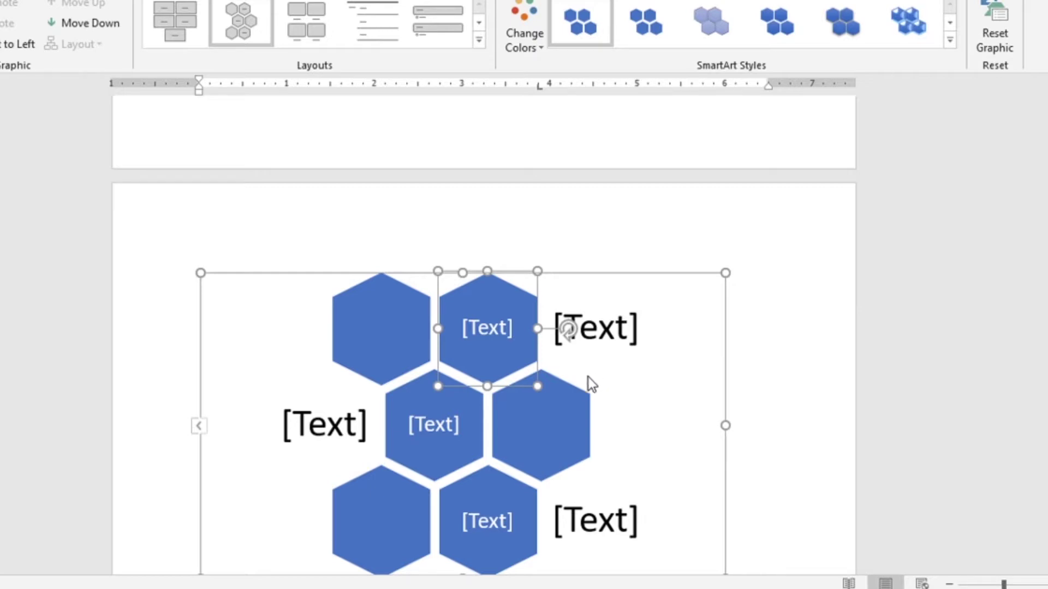
Fill the SmartArt placeholders with A beside the middle row, B in the upper hexagon and C beside it
{"action": "left_click", "coordinate": [354, 425]}
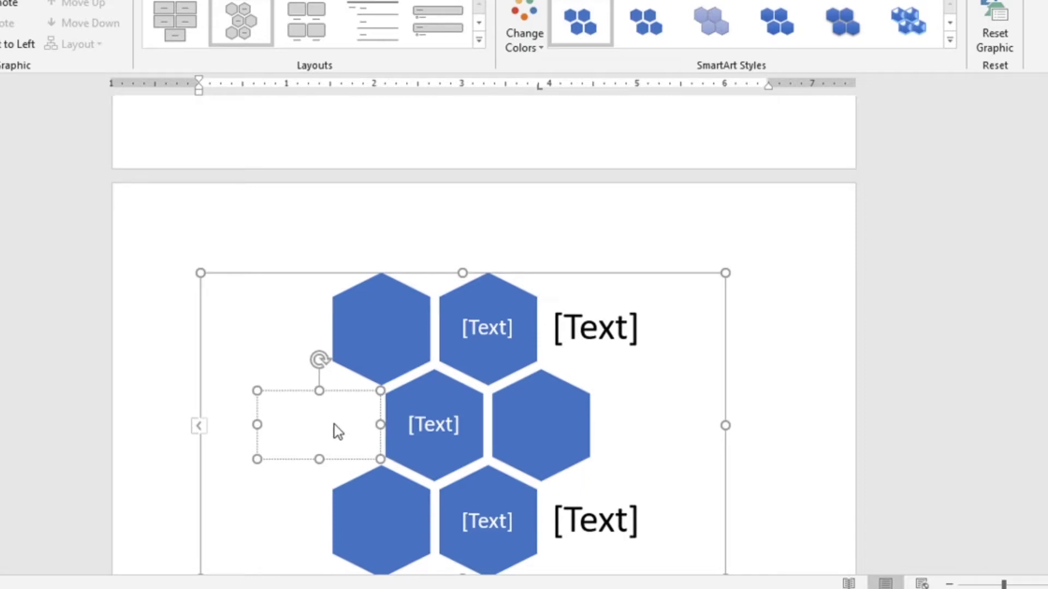
{"action": "left_click", "coordinate": [500, 338]}
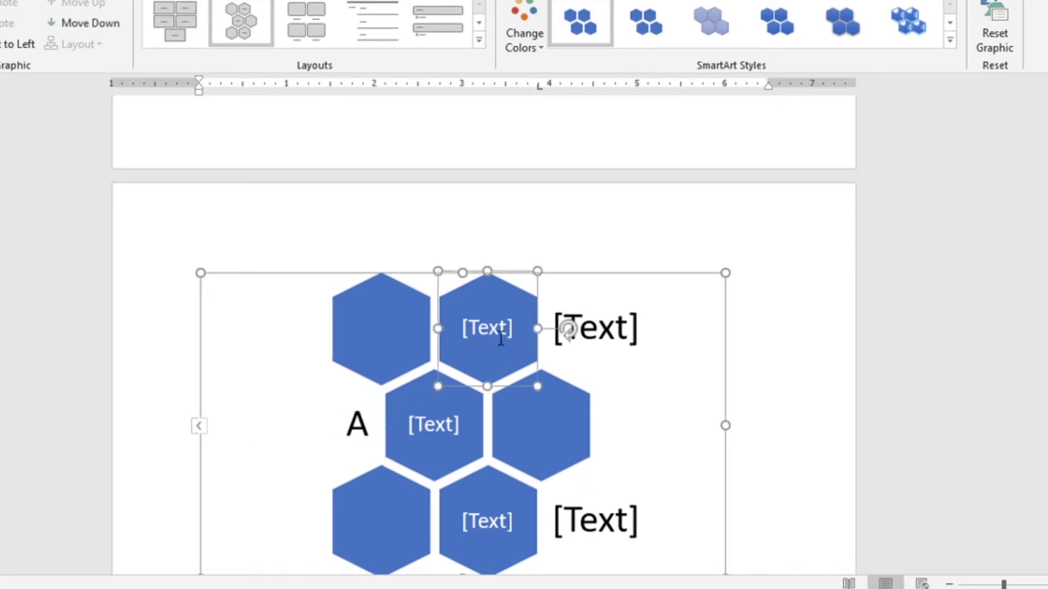
{"action": "left_click", "coordinate": [481, 327]}
{"action": "left_click", "coordinate": [589, 339]}
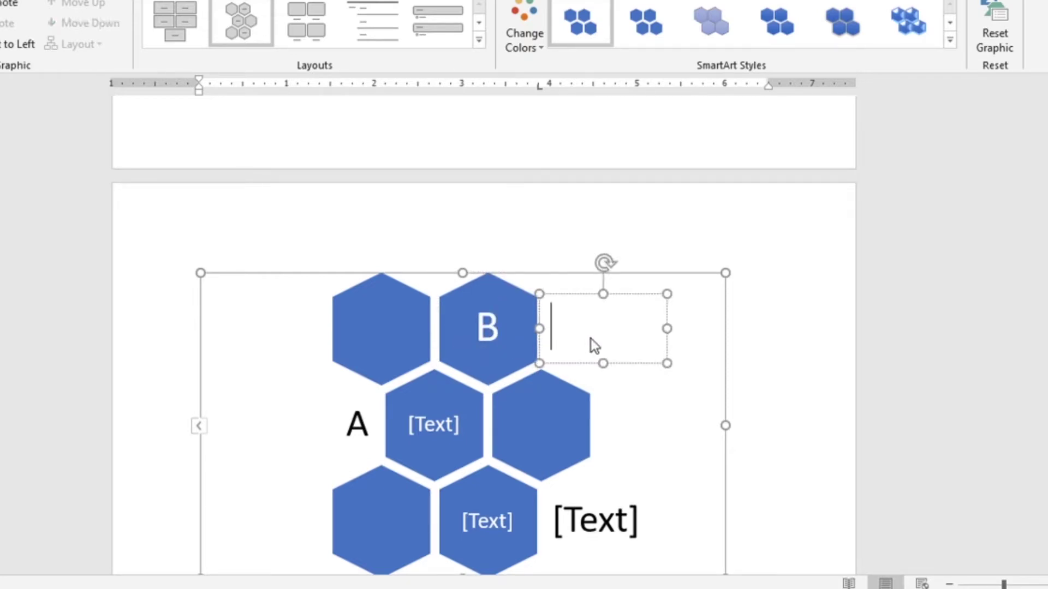
{"action": "type", "text": "C"}
Enter D in the middle hexagon, E beside the bottom row and F in the bottom placeholder hexagon
{"action": "left_click", "coordinate": [424, 426]}
{"action": "type", "text": "D"}
{"action": "left_click", "coordinate": [593, 516]}
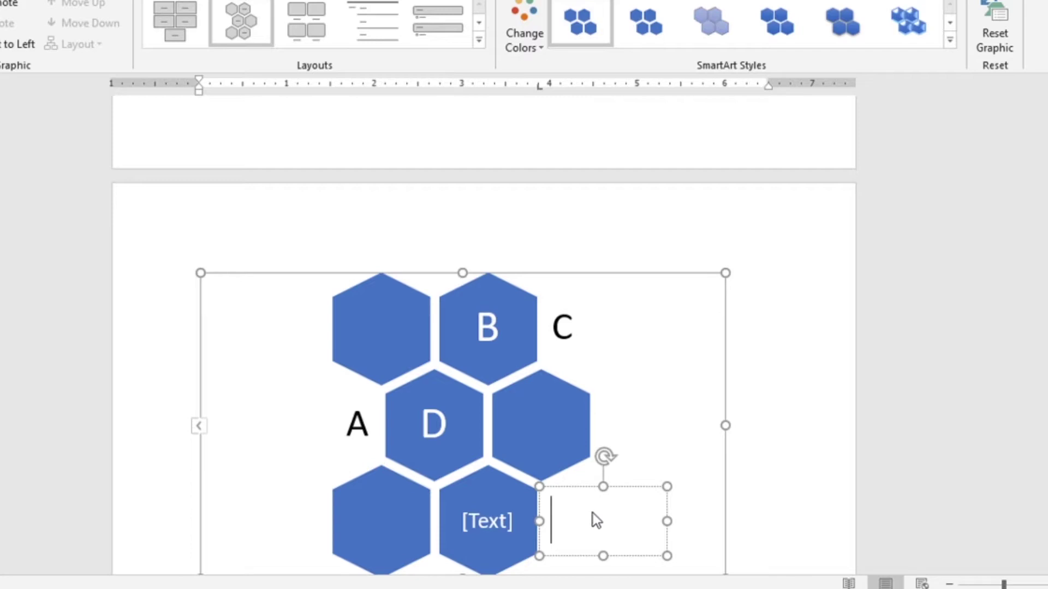
{"action": "type", "text": "E"}
{"action": "left_click", "coordinate": [492, 524]}
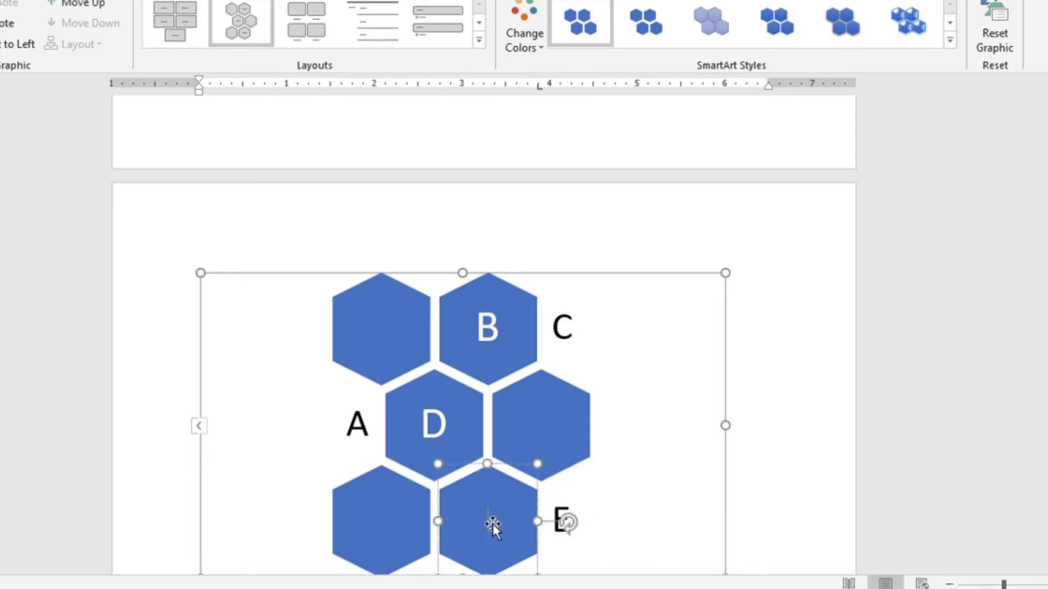
{"action": "type", "text": "F"}
{"action": "left_click", "coordinate": [788, 403]}
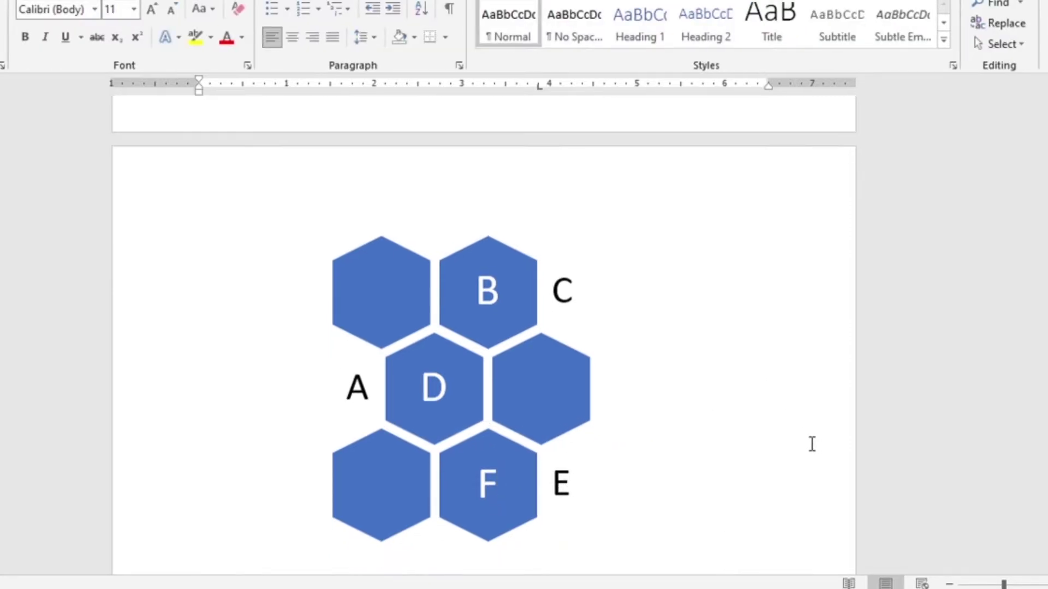
Add the text G to the empty hexagon next to F in the bottom row
{"action": "scroll", "coordinate": [797, 426], "scroll_direction": "down", "scroll_amount": 3}
{"action": "left_click", "coordinate": [362, 405]}
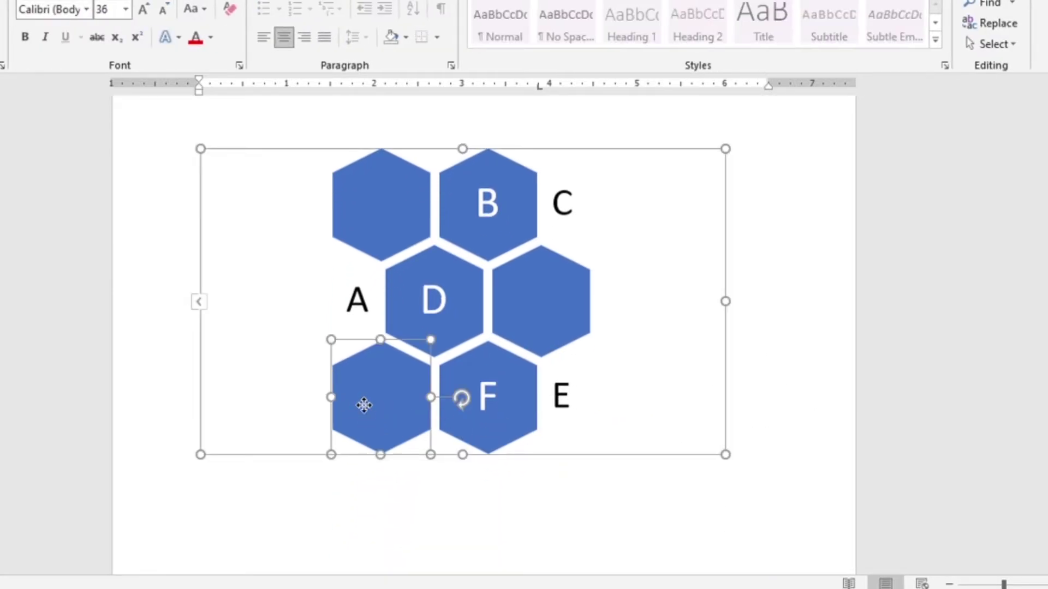
{"action": "right_click", "coordinate": [363, 404]}
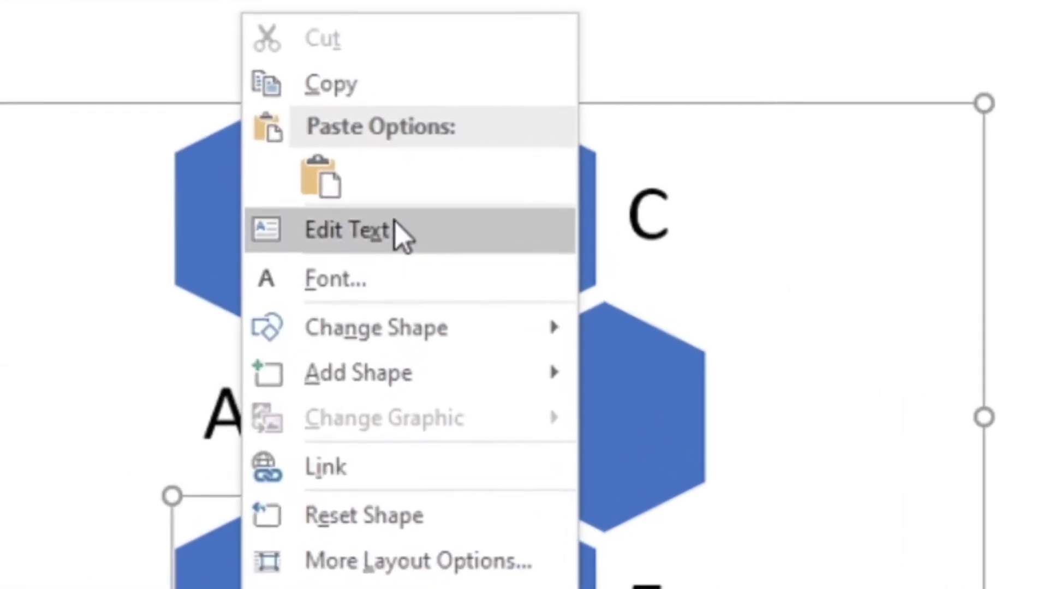
{"action": "left_click", "coordinate": [438, 207]}
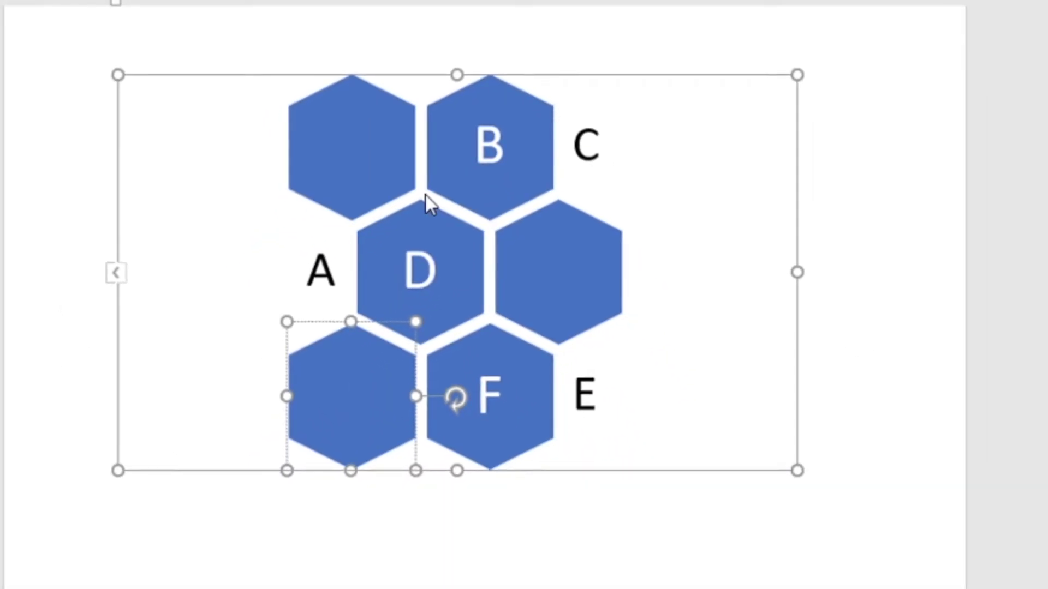
{"action": "type", "text": "G"}
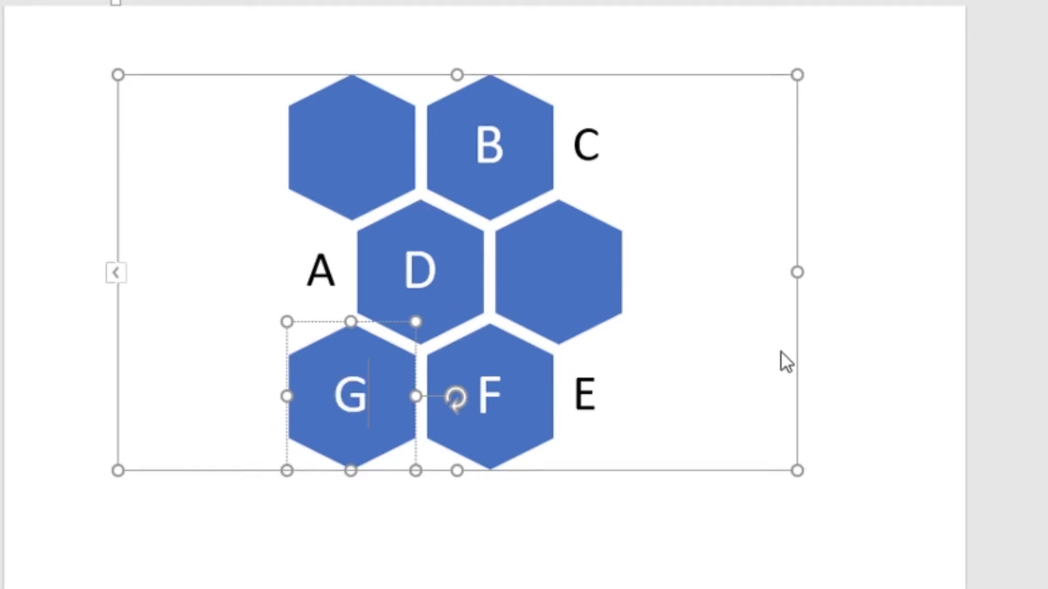
{"action": "left_click", "coordinate": [886, 311]}
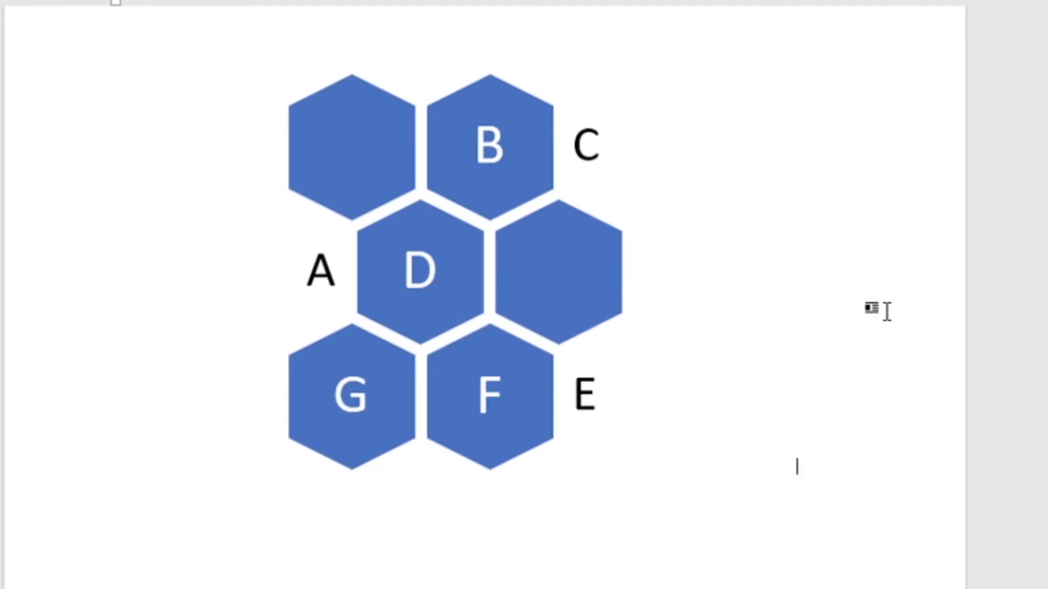
Apply the 3-D Bird's Eye Scene style to the hexagon SmartArt graphic
{"action": "left_click", "coordinate": [454, 260]}
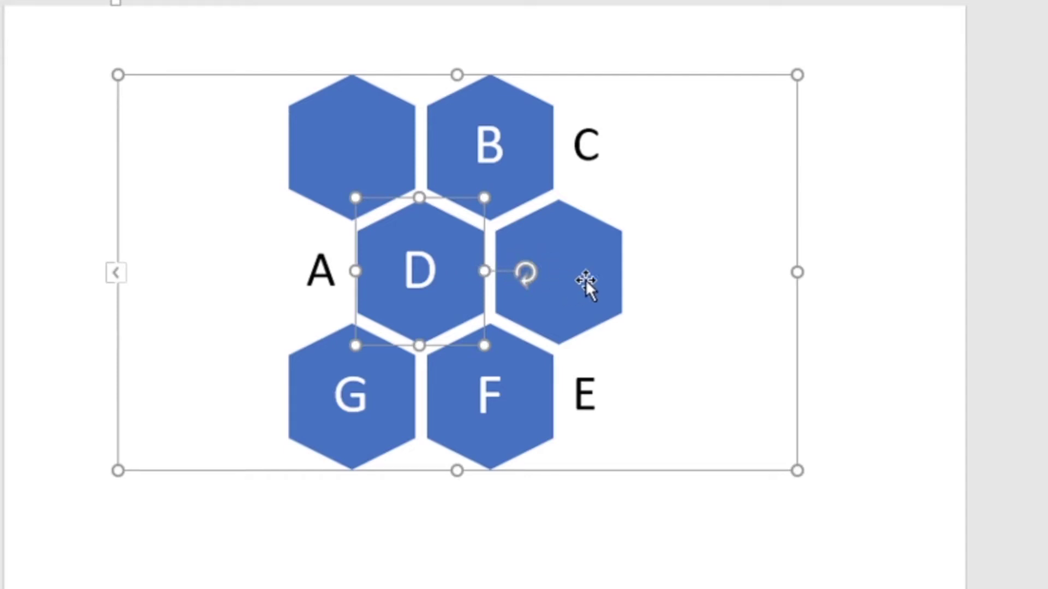
{"action": "left_click", "coordinate": [643, 74]}
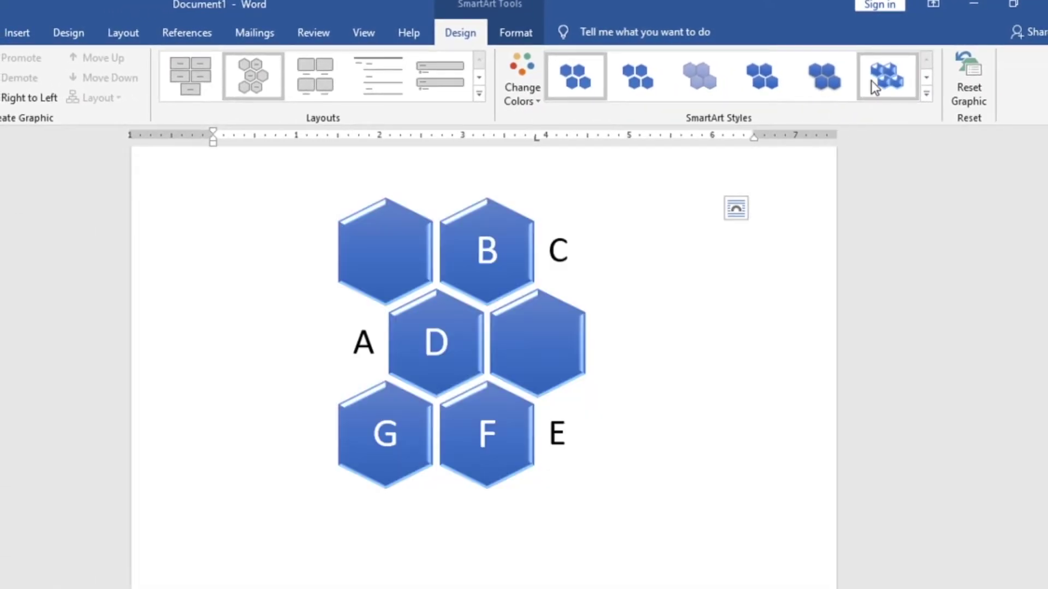
{"action": "left_click", "coordinate": [926, 95]}
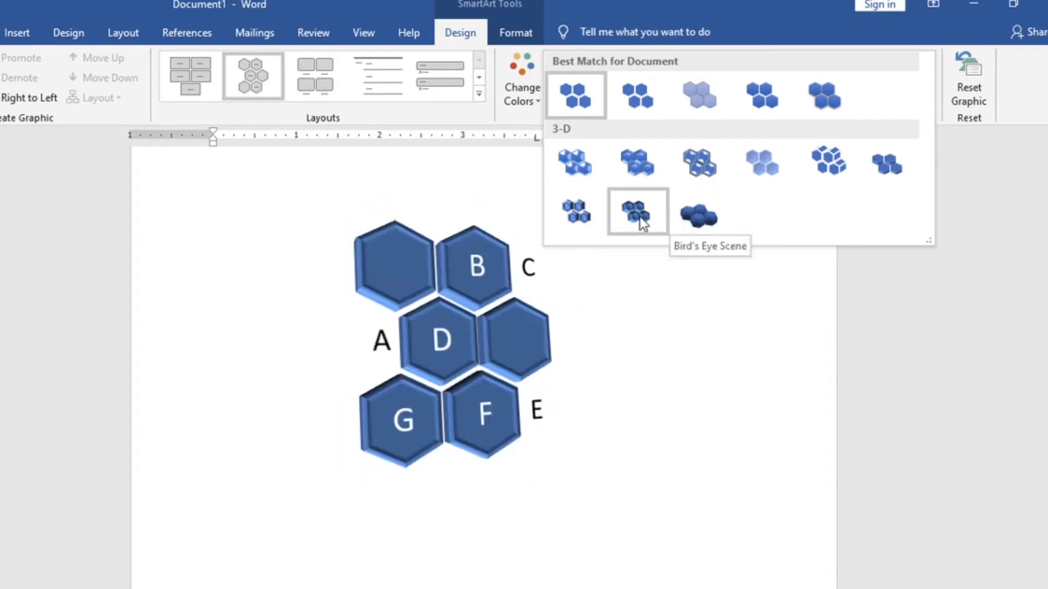
{"action": "key", "text": "Escape"}
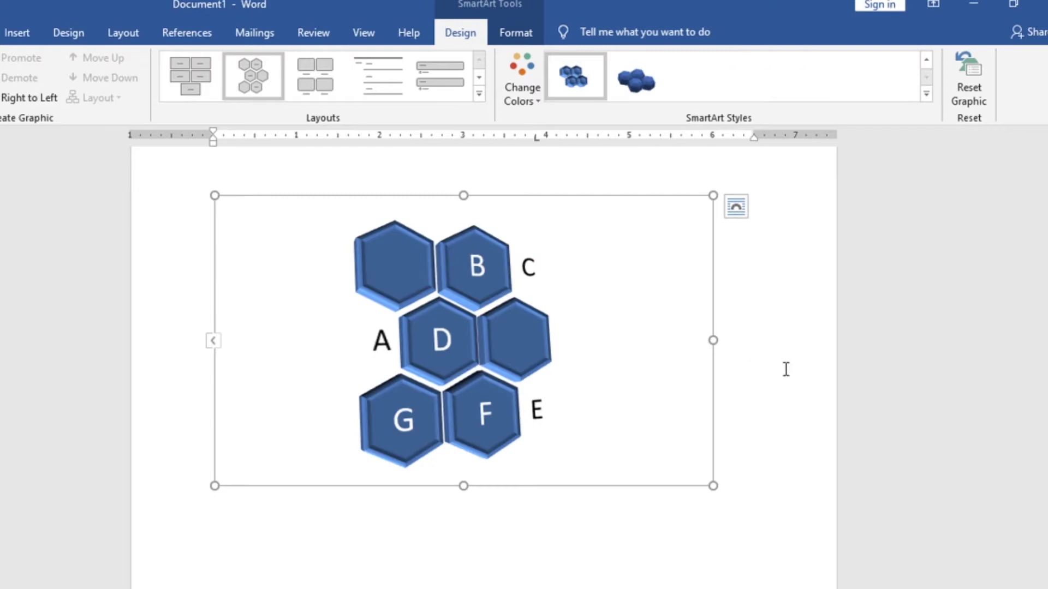
{"action": "left_click", "coordinate": [786, 369]}
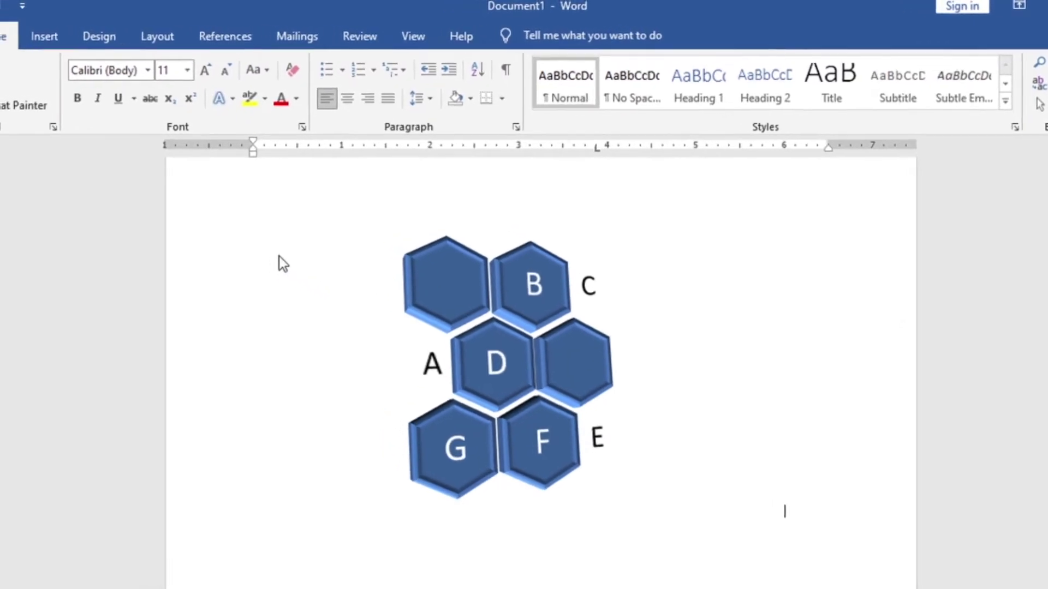
Add five more shapes to the SmartArt graphic after the B hexagon
{"action": "left_click", "coordinate": [500, 277]}
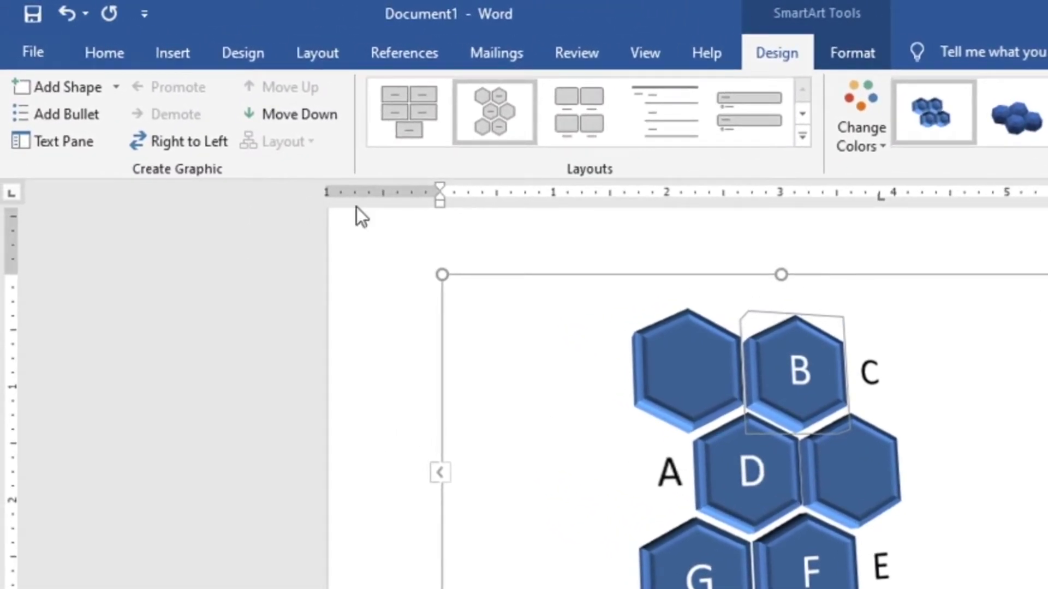
{"action": "left_click", "coordinate": [87, 87]}
{"action": "left_click", "coordinate": [104, 80]}
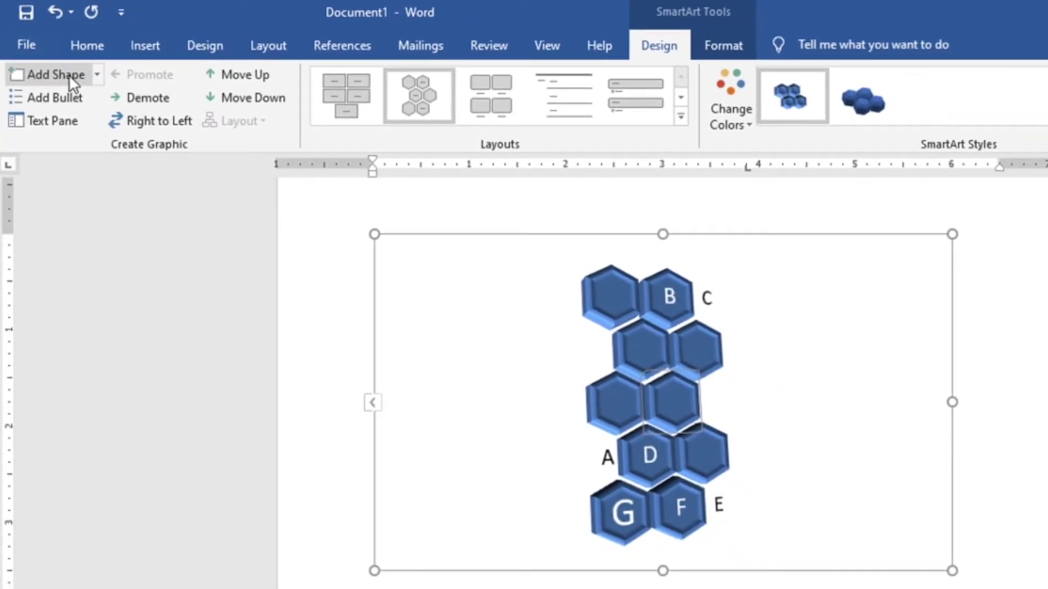
{"action": "left_click", "coordinate": [69, 74]}
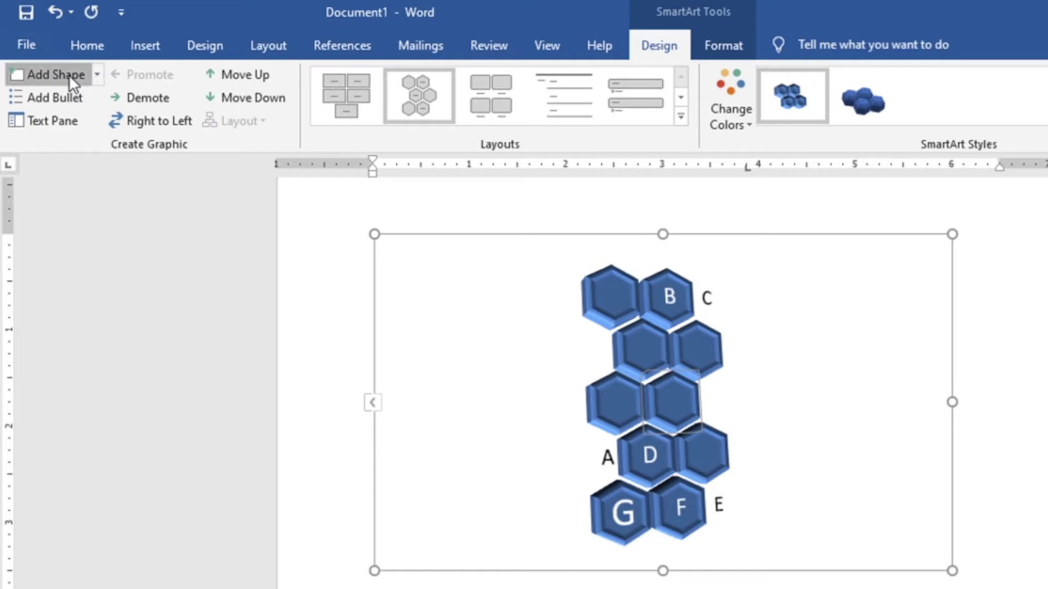
{"action": "left_click", "coordinate": [69, 74]}
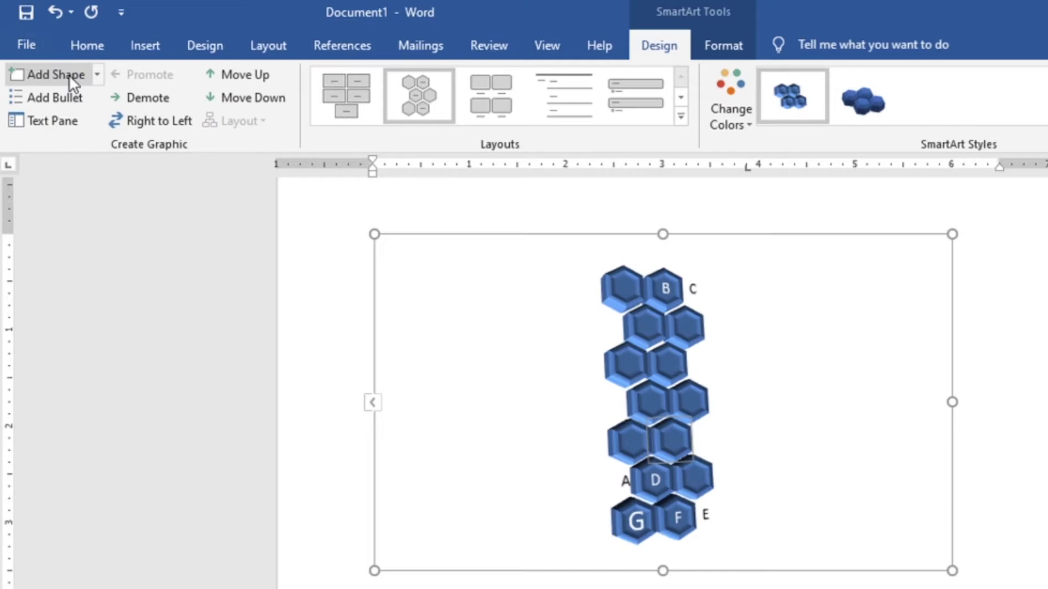
{"action": "left_click", "coordinate": [69, 74]}
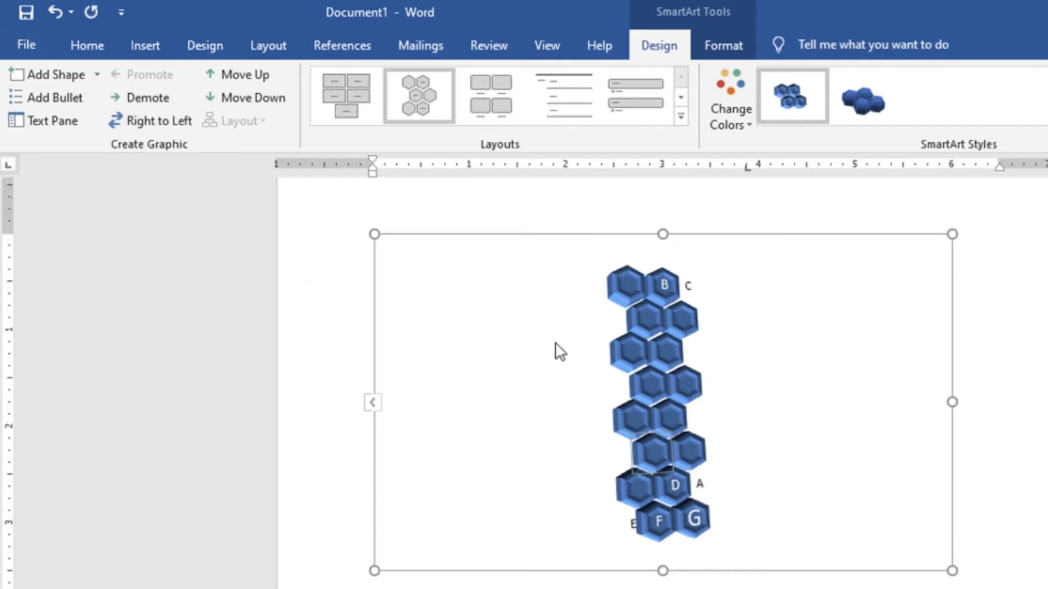
Enlarge the hexagon SmartArt frame downward and open its text pane
{"action": "left_click_drag", "start_coordinate": [666, 571], "coordinate": [665, 588]}
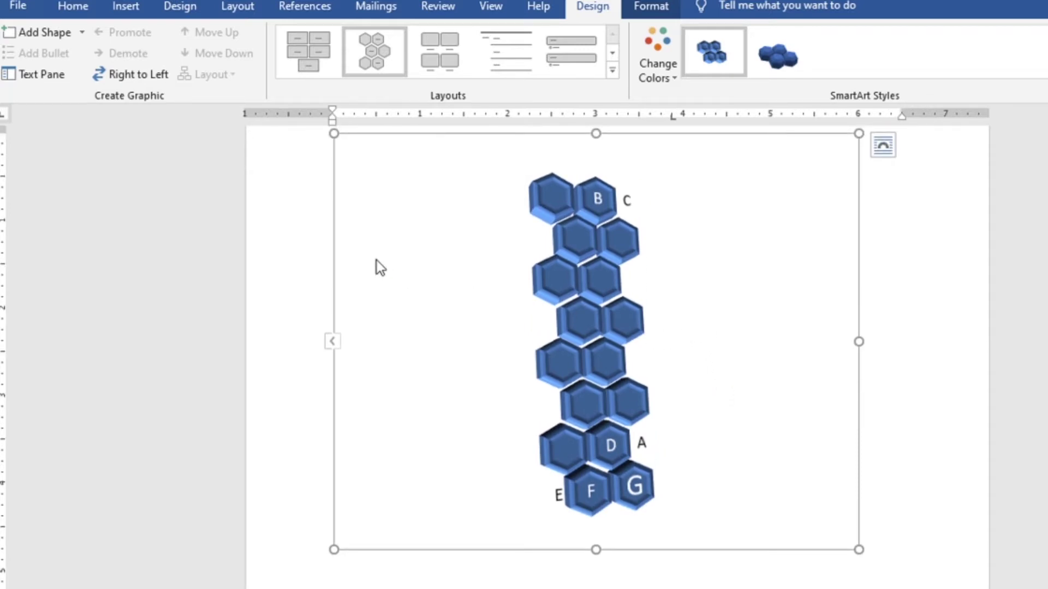
{"action": "left_click", "coordinate": [54, 78]}
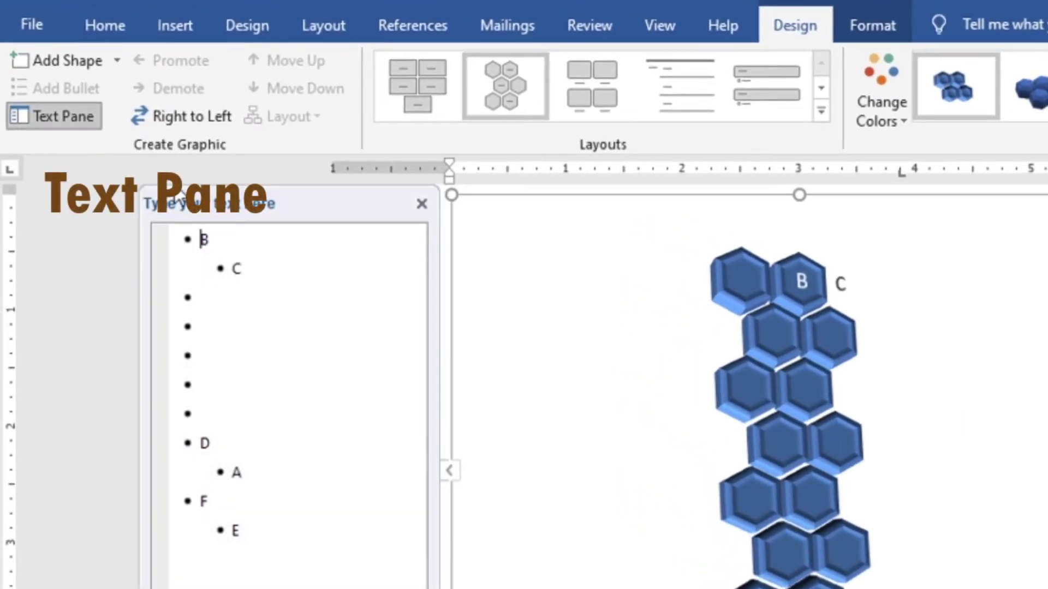
Examine which hexagon or label each bullet in the text pane corresponds to, from the empty entries down to F and E
{"action": "left_click", "coordinate": [210, 299]}
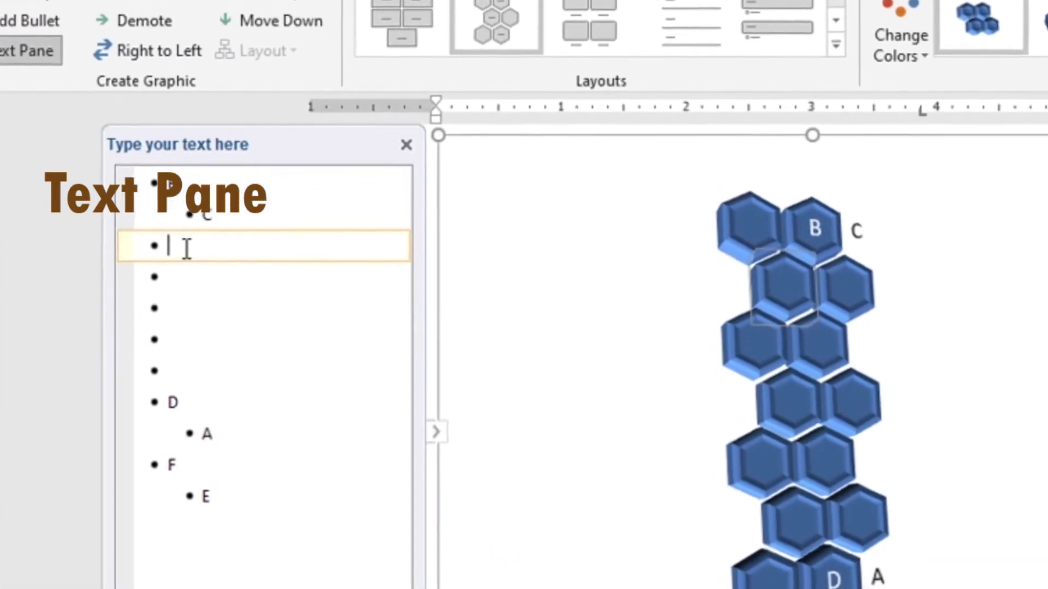
{"action": "left_click", "coordinate": [143, 224]}
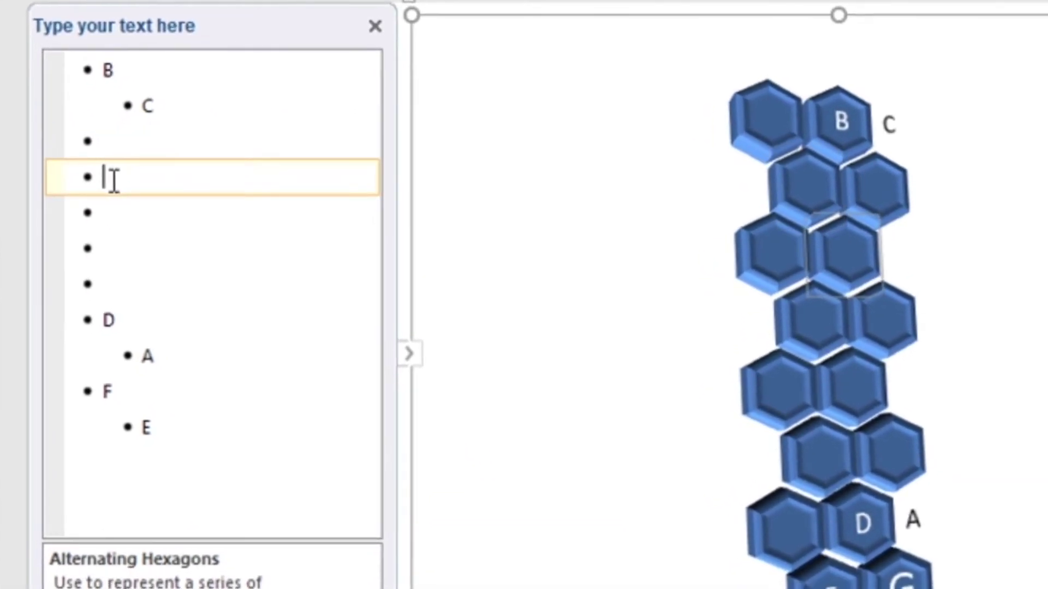
{"action": "left_click", "coordinate": [112, 218]}
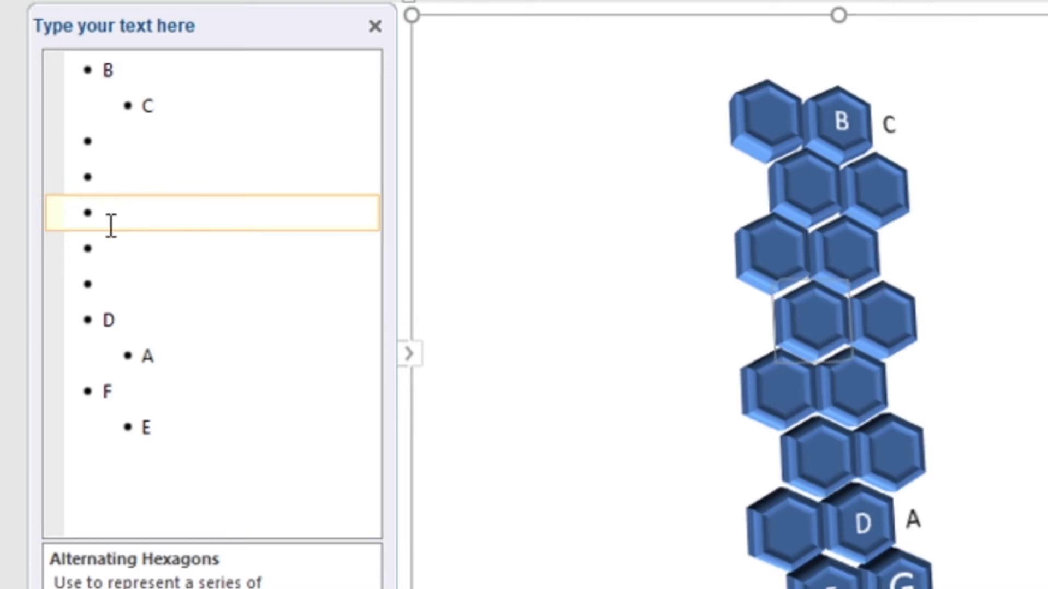
{"action": "left_click", "coordinate": [109, 250]}
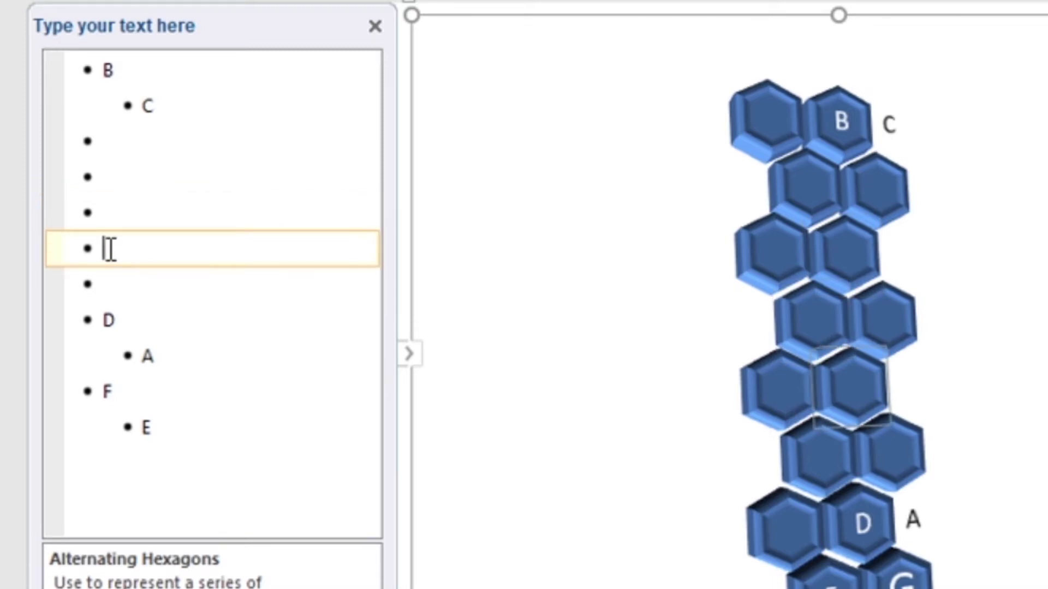
{"action": "left_click", "coordinate": [121, 281]}
{"action": "left_click", "coordinate": [142, 317]}
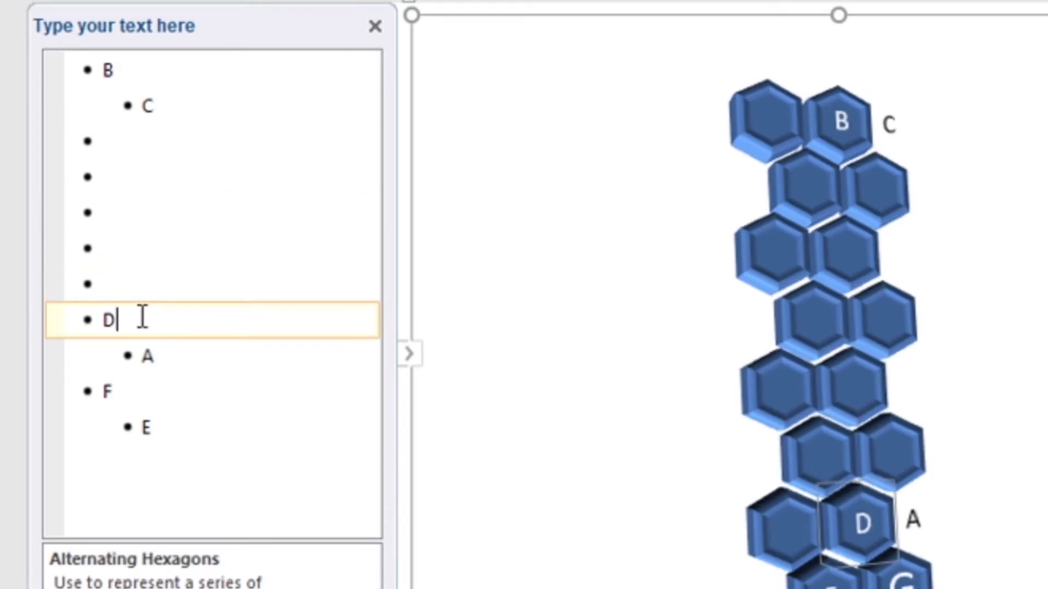
{"action": "left_click", "coordinate": [175, 349]}
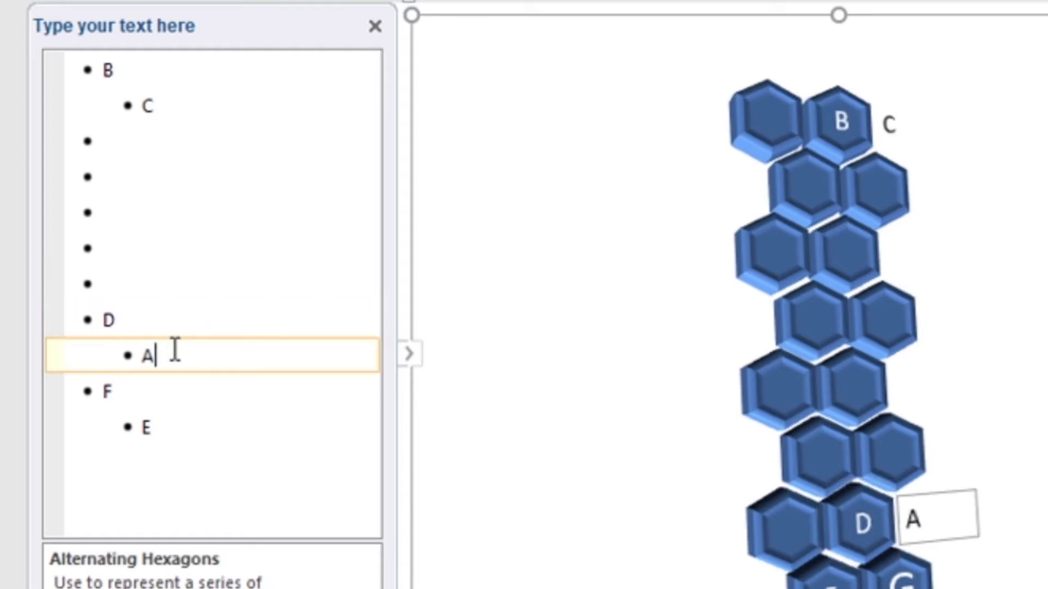
{"action": "left_click", "coordinate": [134, 394]}
{"action": "left_click", "coordinate": [175, 426]}
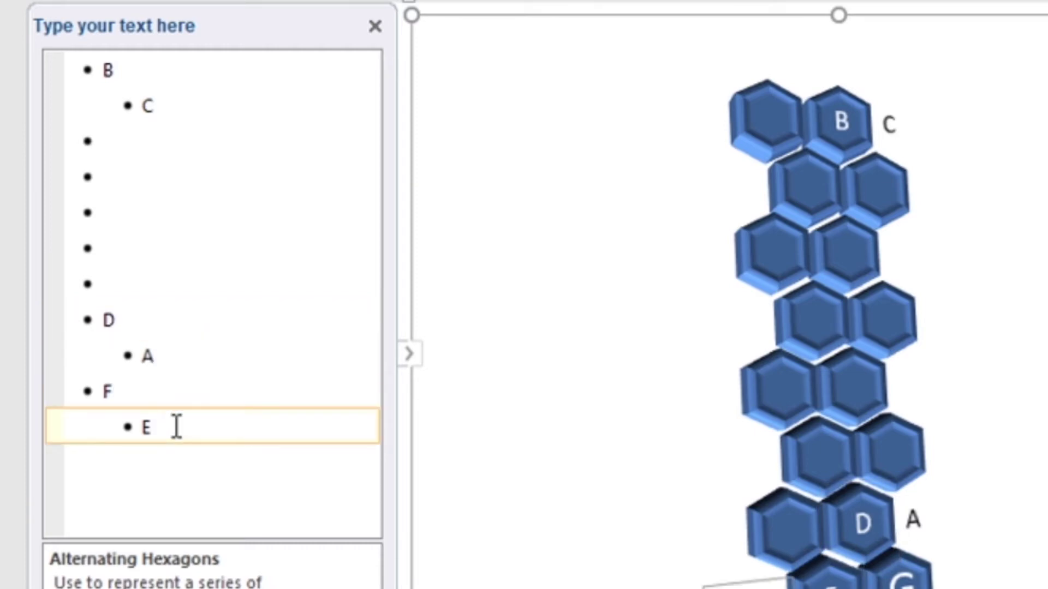
{"action": "left_click", "coordinate": [138, 393]}
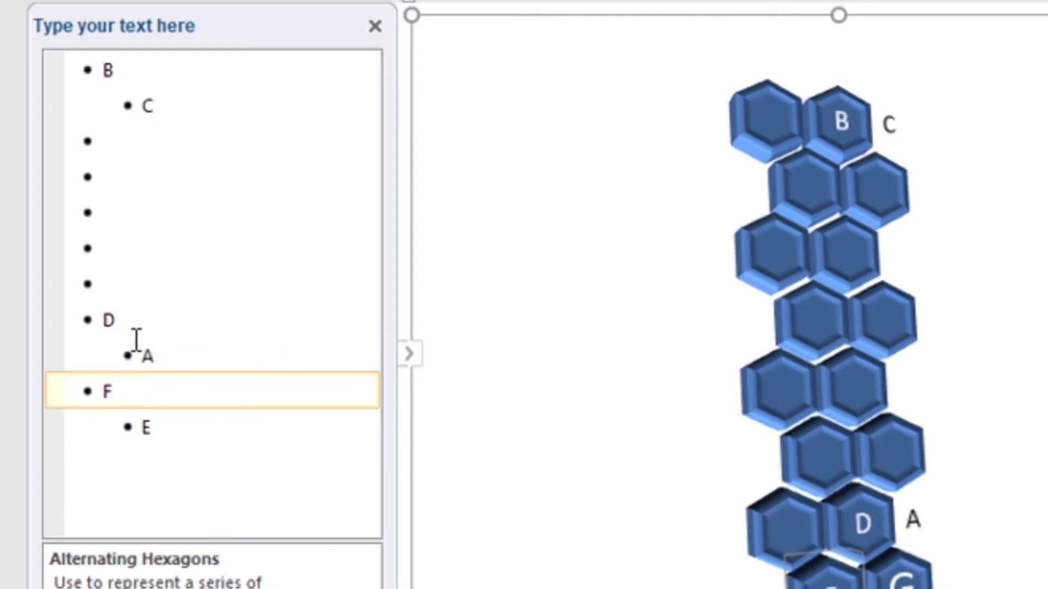
Enter X, Y and Z in the second, fourth and fifth empty bullets of the text pane, and close the pane
{"action": "left_click", "coordinate": [125, 193]}
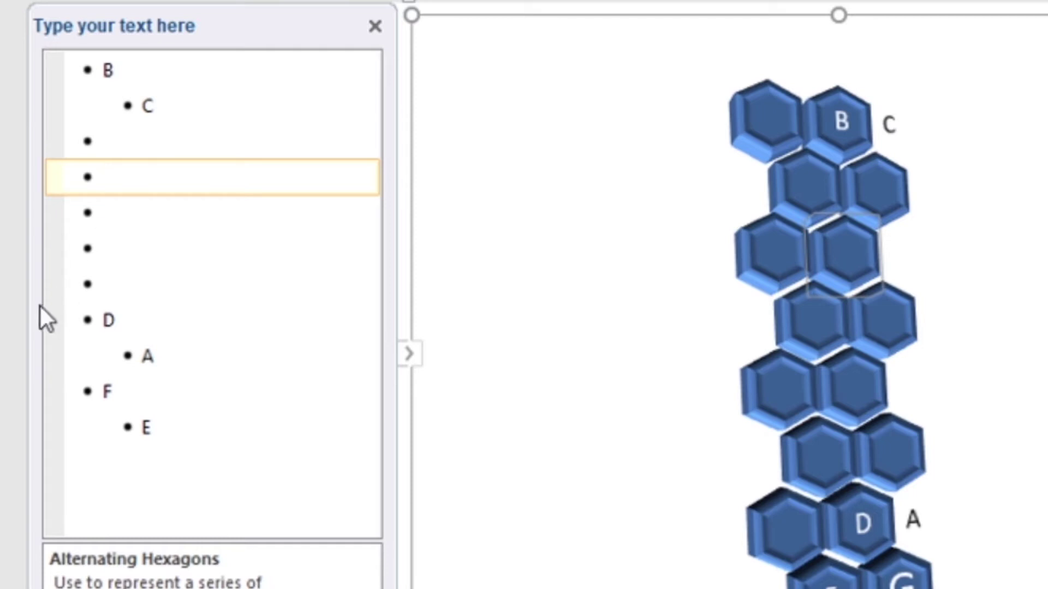
{"action": "type", "text": "X"}
{"action": "left_click", "coordinate": [119, 253]}
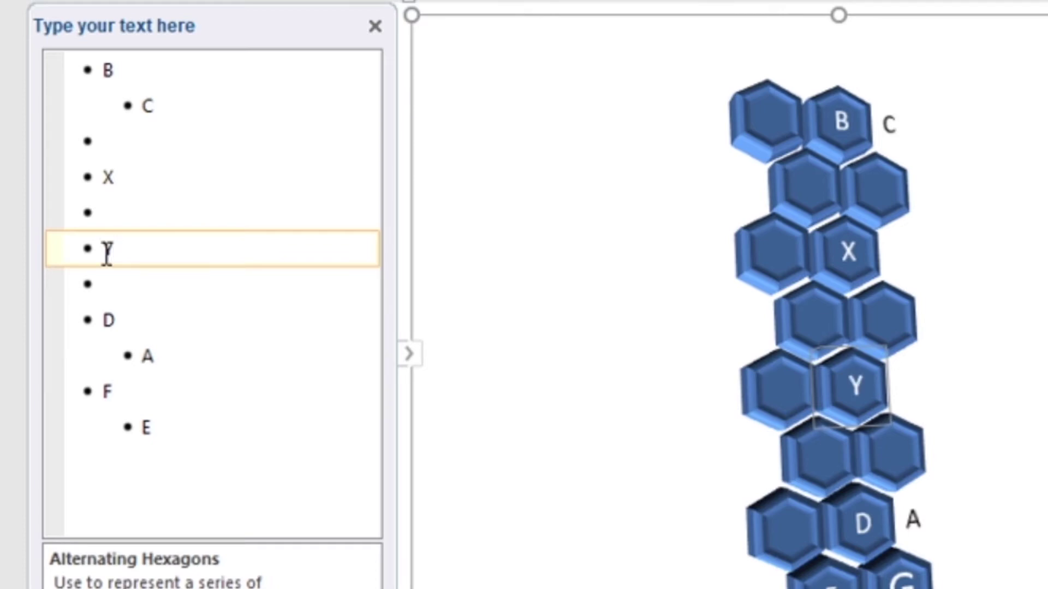
{"action": "type", "text": "Y"}
{"action": "left_click", "coordinate": [120, 288]}
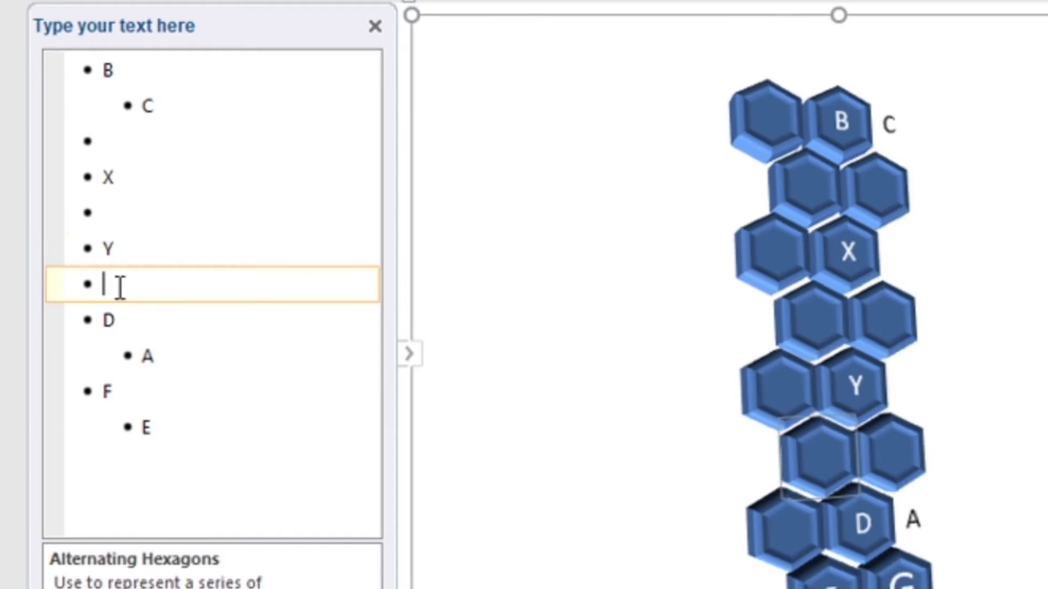
{"action": "type", "text": "Z"}
{"action": "left_click", "coordinate": [367, 35]}
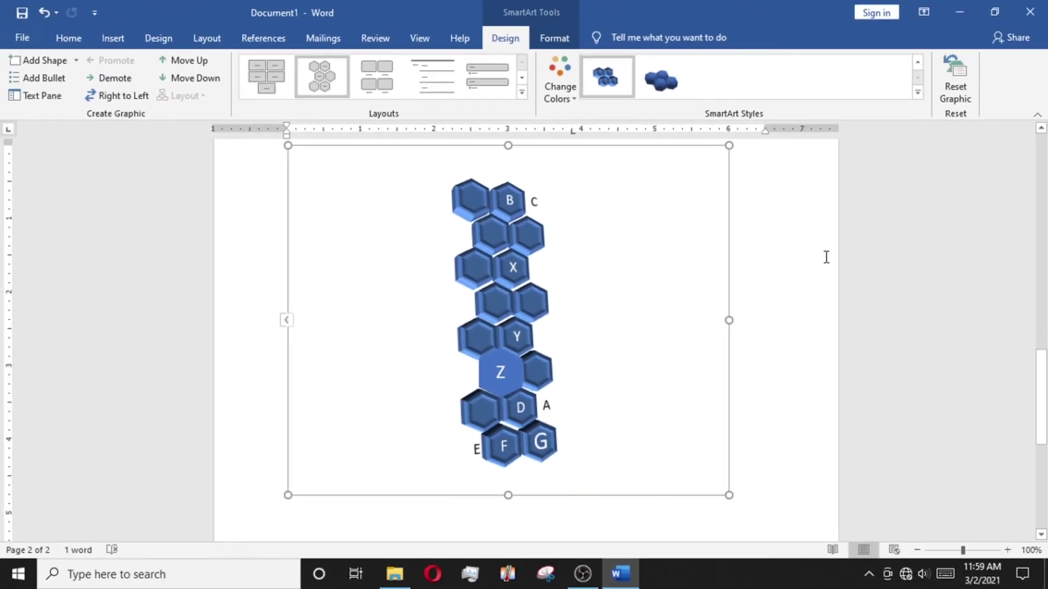
{"action": "left_click", "coordinate": [826, 257]}
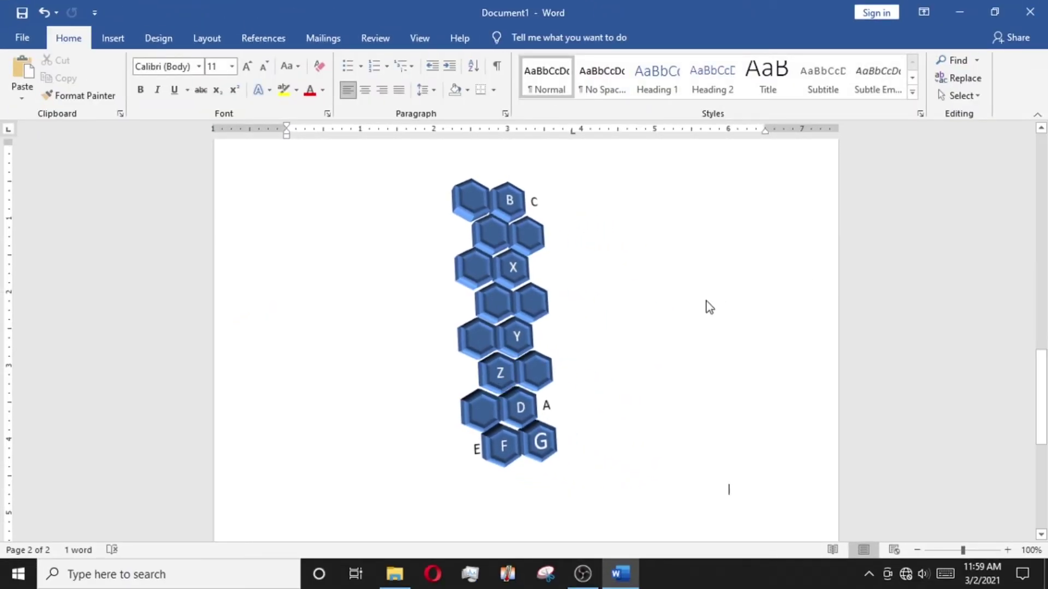
Switch the SmartArt graphic to right-to-left and back, and browse the available layouts without applying one
{"action": "left_click", "coordinate": [657, 308]}
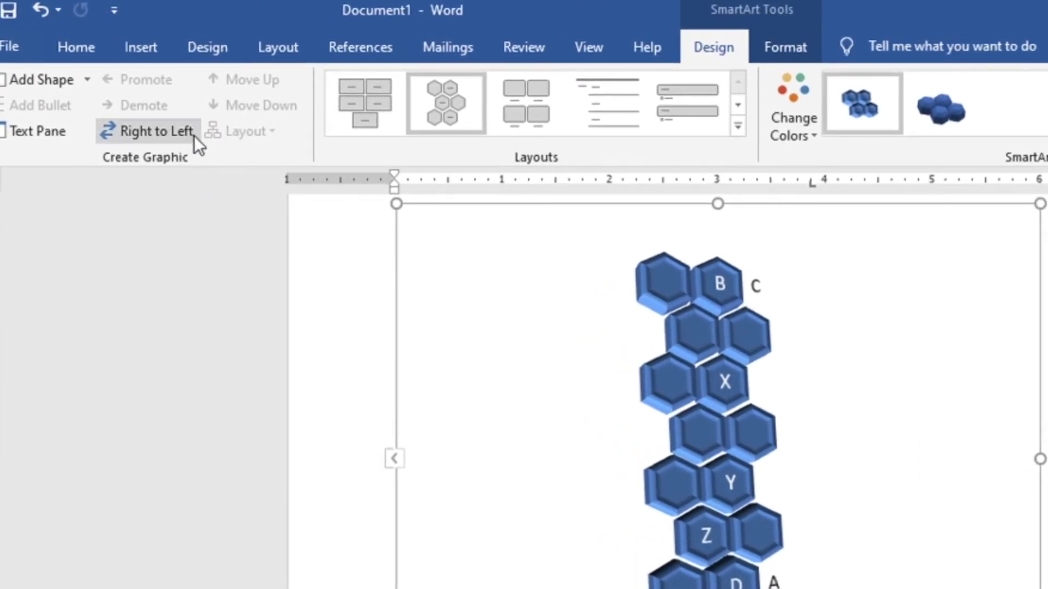
{"action": "left_click", "coordinate": [177, 127]}
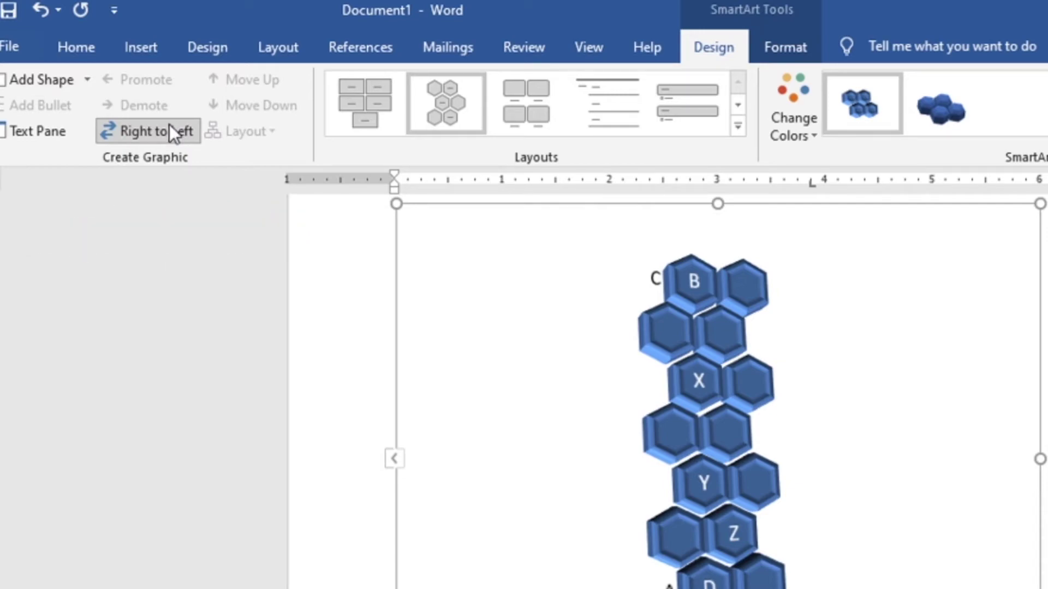
{"action": "left_click", "coordinate": [169, 126]}
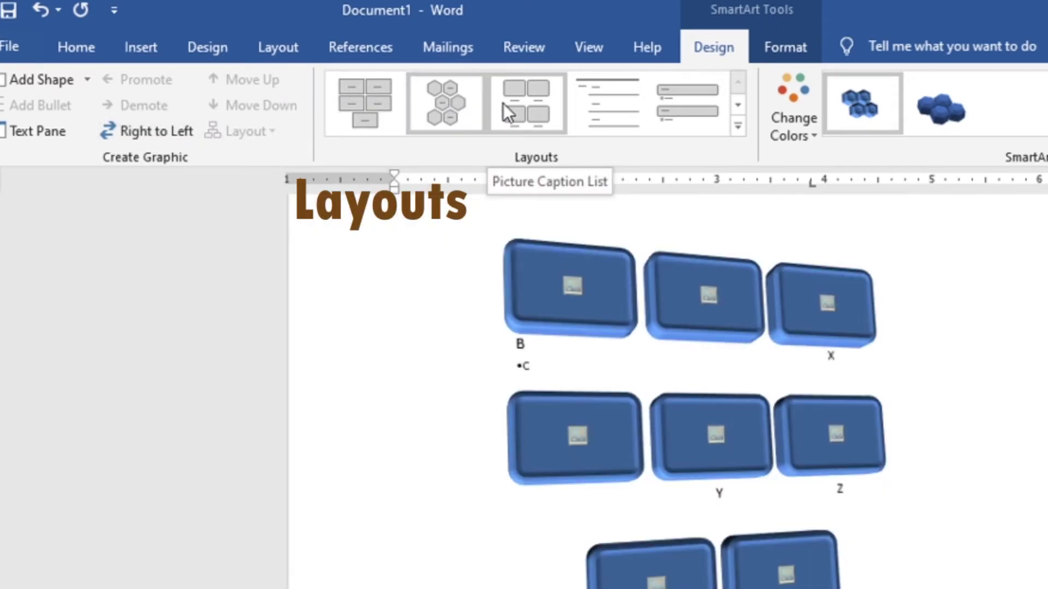
{"action": "left_click", "coordinate": [738, 126]}
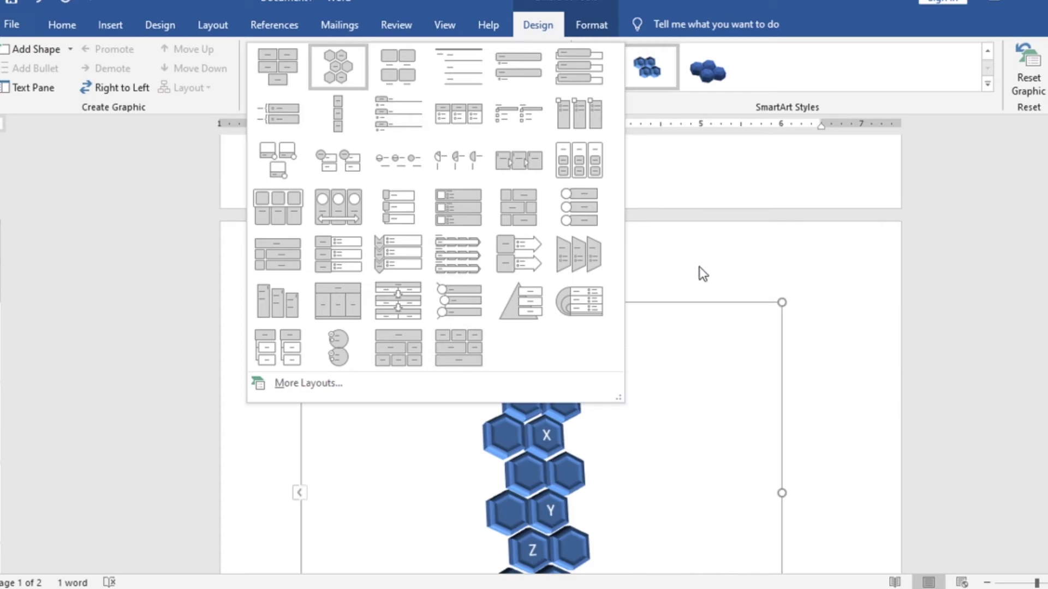
{"action": "key", "text": "Escape"}
Move the B hexagon two places down in the SmartArt sequence and back up to the first place
{"action": "left_click", "coordinate": [515, 352]}
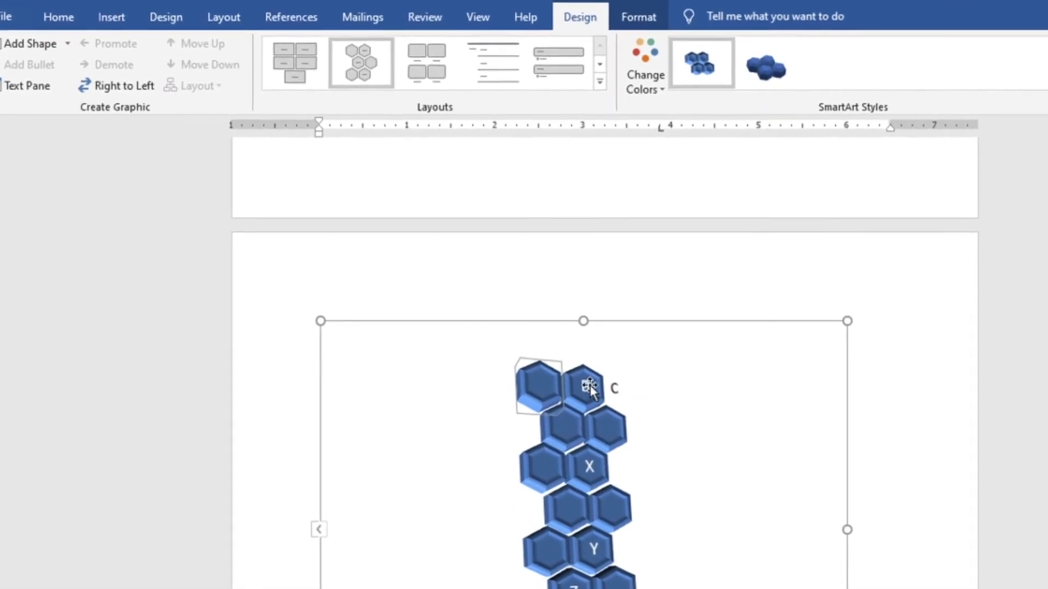
{"action": "left_click", "coordinate": [591, 389]}
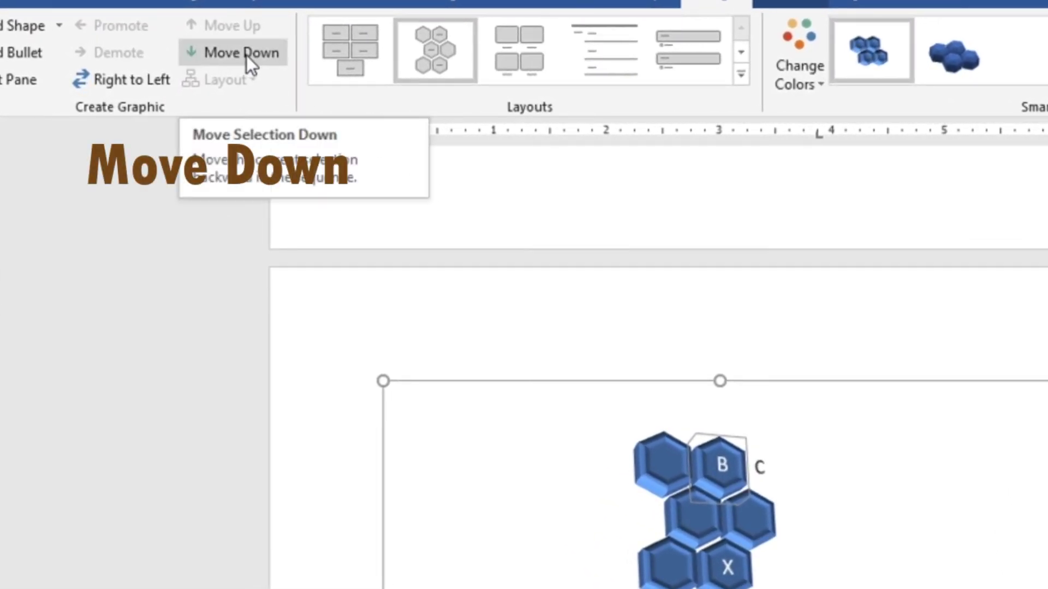
{"action": "left_click", "coordinate": [247, 54]}
{"action": "left_click", "coordinate": [247, 55]}
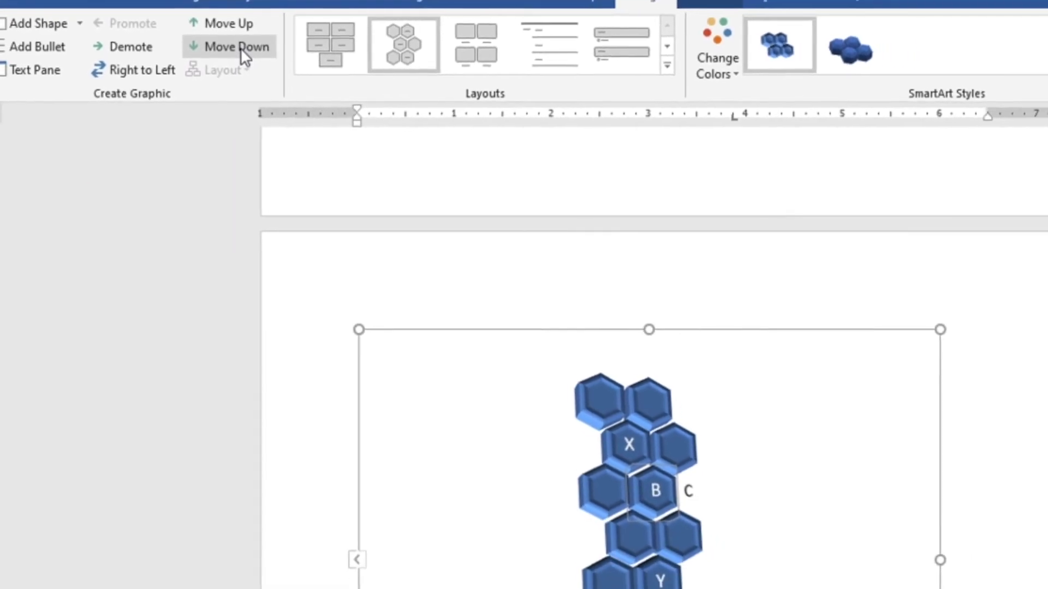
{"action": "left_click", "coordinate": [240, 48]}
{"action": "left_click", "coordinate": [217, 24]}
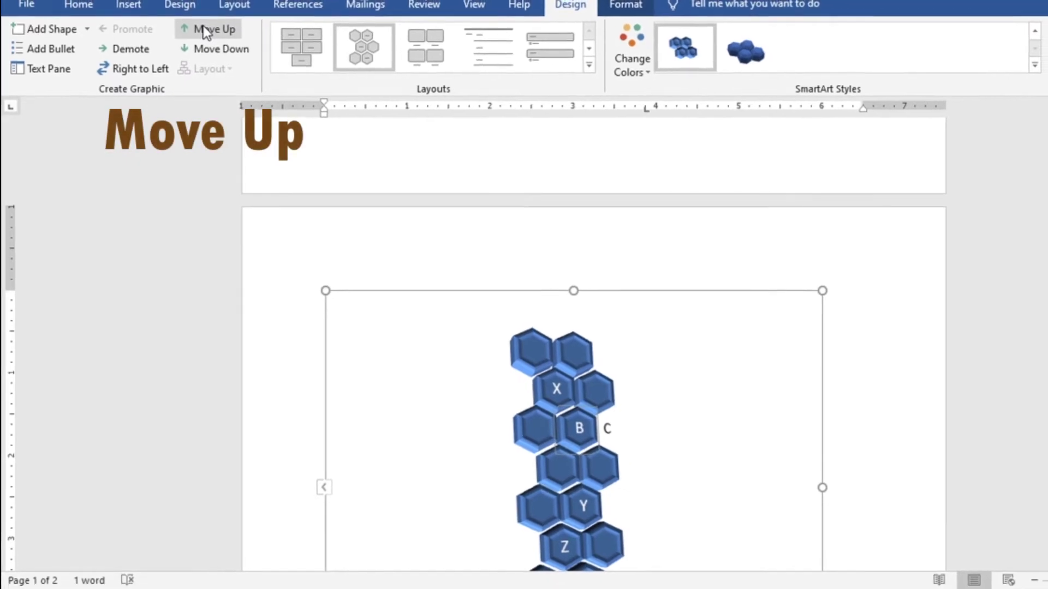
{"action": "left_click", "coordinate": [205, 30]}
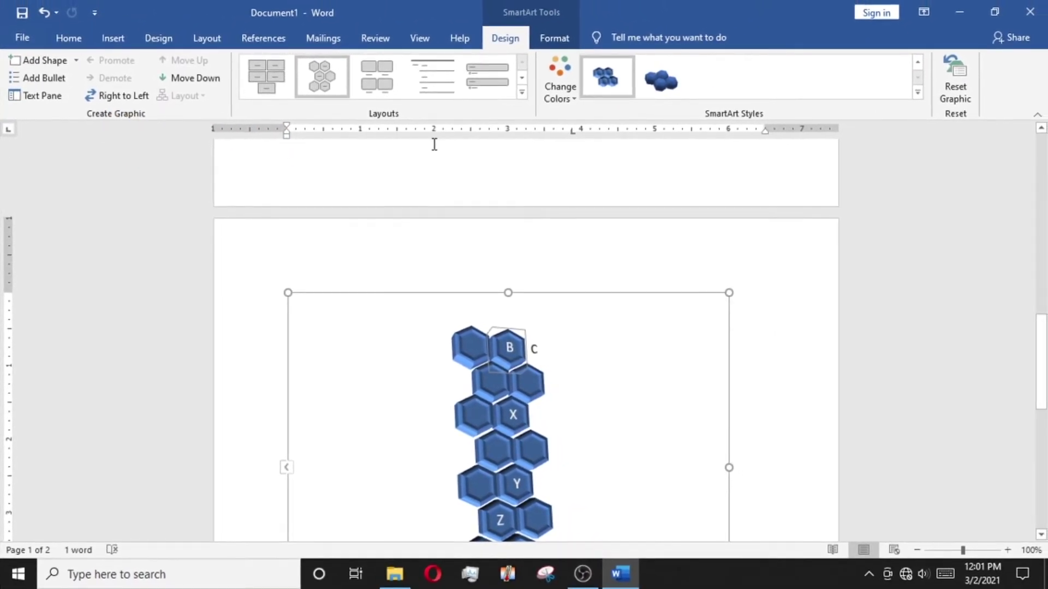
Reset the SmartArt graphic to discard its 3-D style formatting, and deselect it
{"action": "scroll", "coordinate": [607, 295], "scroll_direction": "down", "scroll_amount": 4}
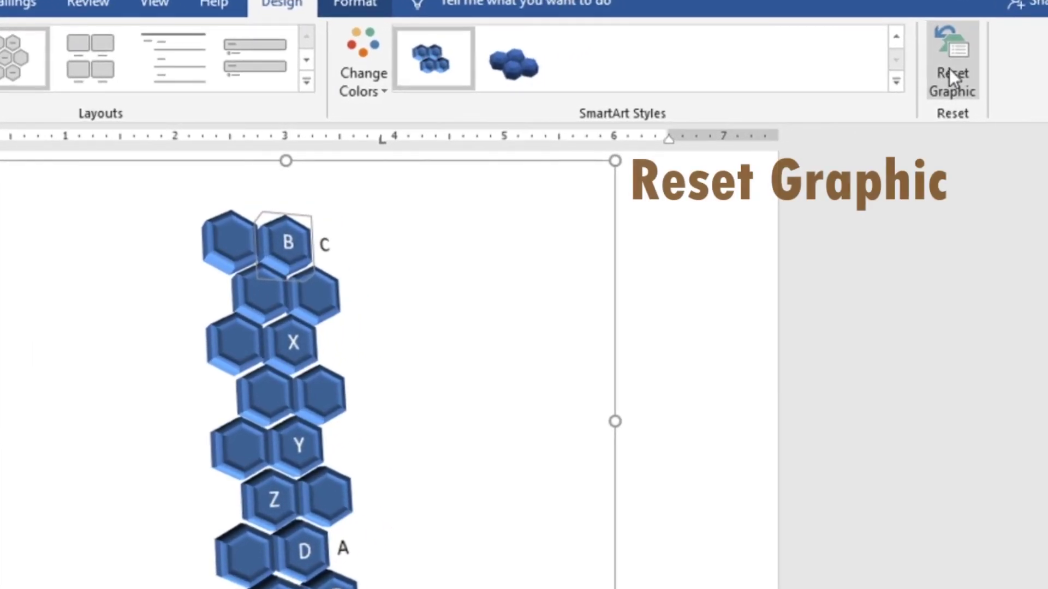
{"action": "left_click", "coordinate": [948, 67]}
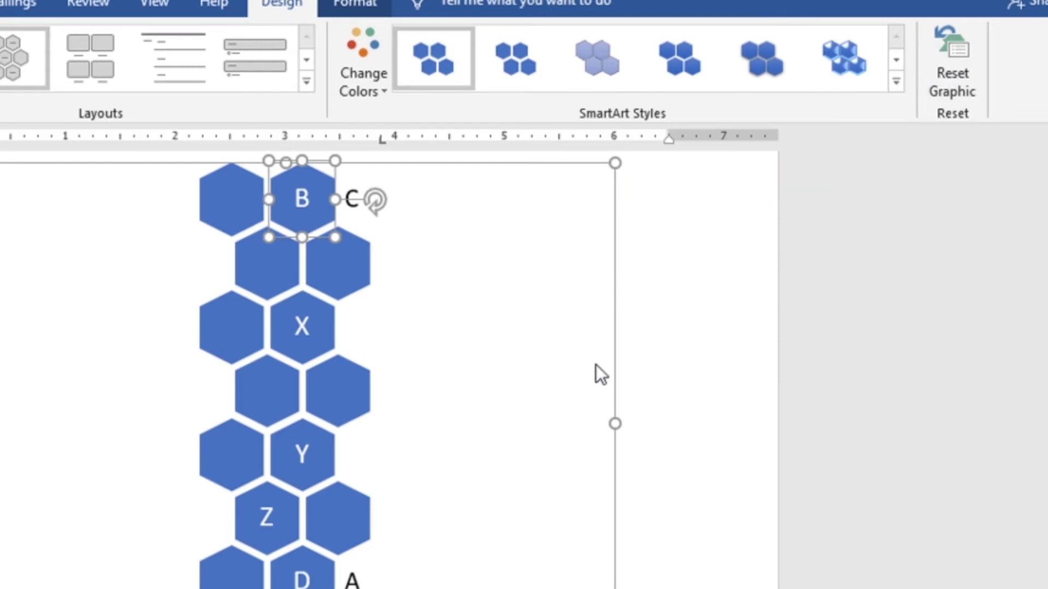
{"action": "left_click", "coordinate": [699, 459]}
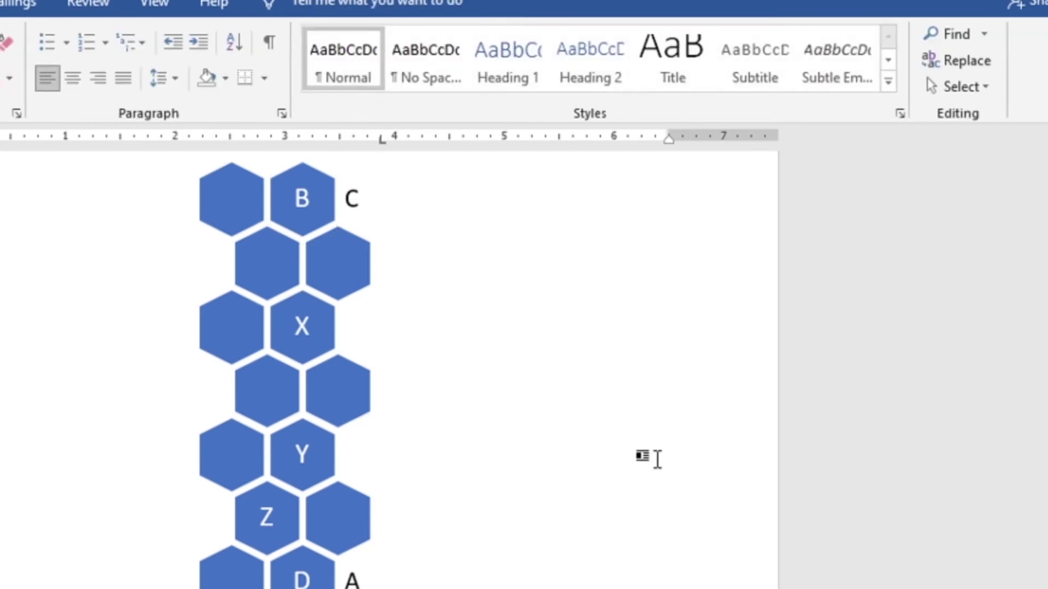
Open the Insert Chart dialog with the insertion point in the blank area below the SmartArt graphic
{"action": "scroll", "coordinate": [397, 496], "scroll_direction": "down", "scroll_amount": 3}
{"action": "scroll", "coordinate": [314, 524], "scroll_direction": "down", "scroll_amount": 7}
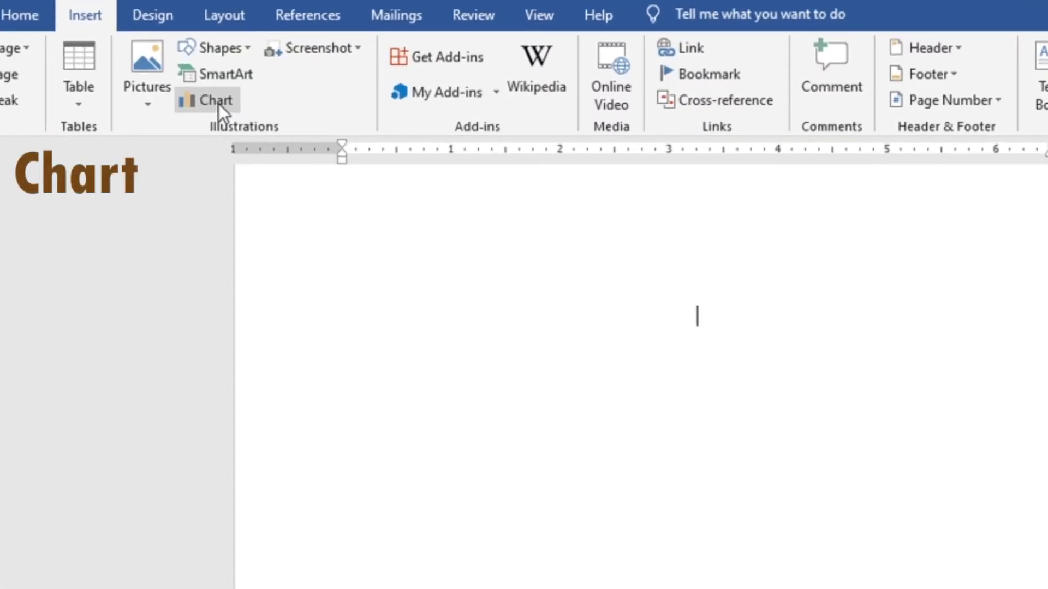
{"action": "left_click", "coordinate": [219, 104]}
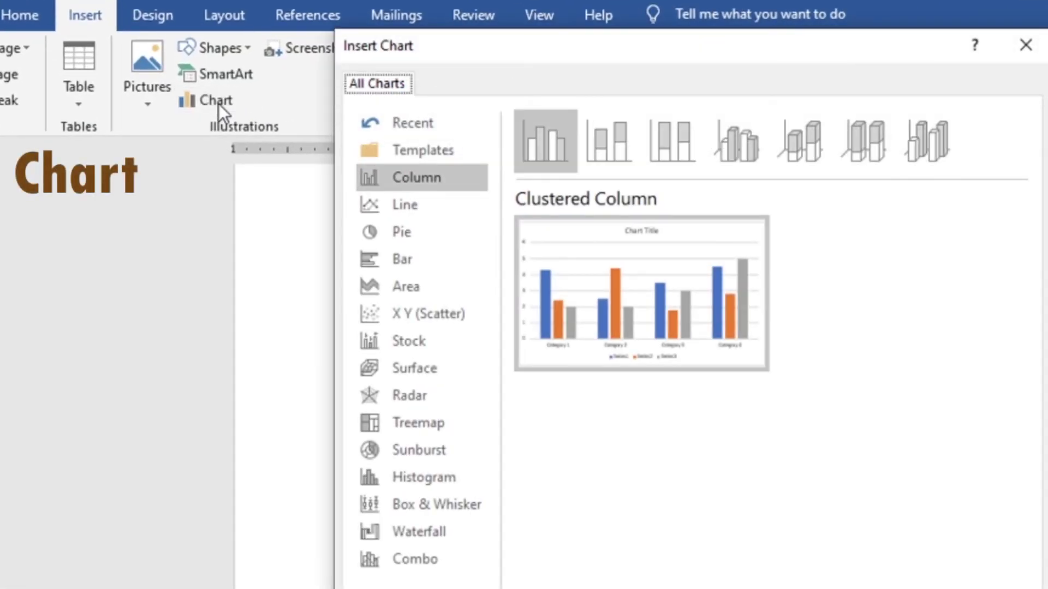
Look through the available chart types, including Line, Pie, Bar, Area, Radar, Treemap, Waterfall and Combo
{"action": "left_click", "coordinate": [408, 207]}
{"action": "left_click", "coordinate": [413, 232]}
{"action": "left_click", "coordinate": [410, 257]}
{"action": "left_click", "coordinate": [405, 284]}
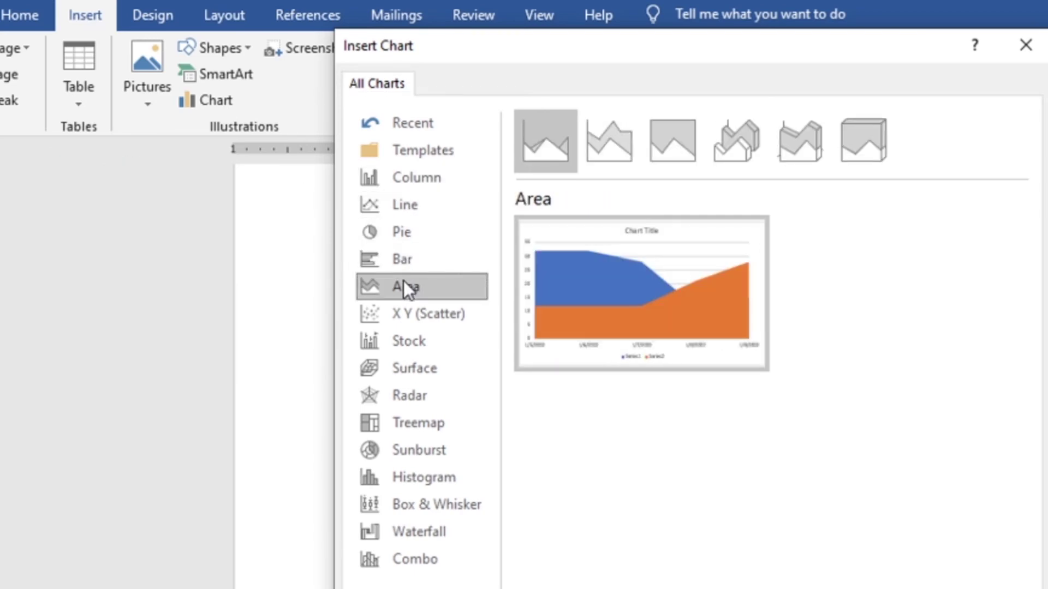
{"action": "left_click", "coordinate": [404, 310]}
{"action": "left_click", "coordinate": [415, 347]}
{"action": "left_click", "coordinate": [413, 390]}
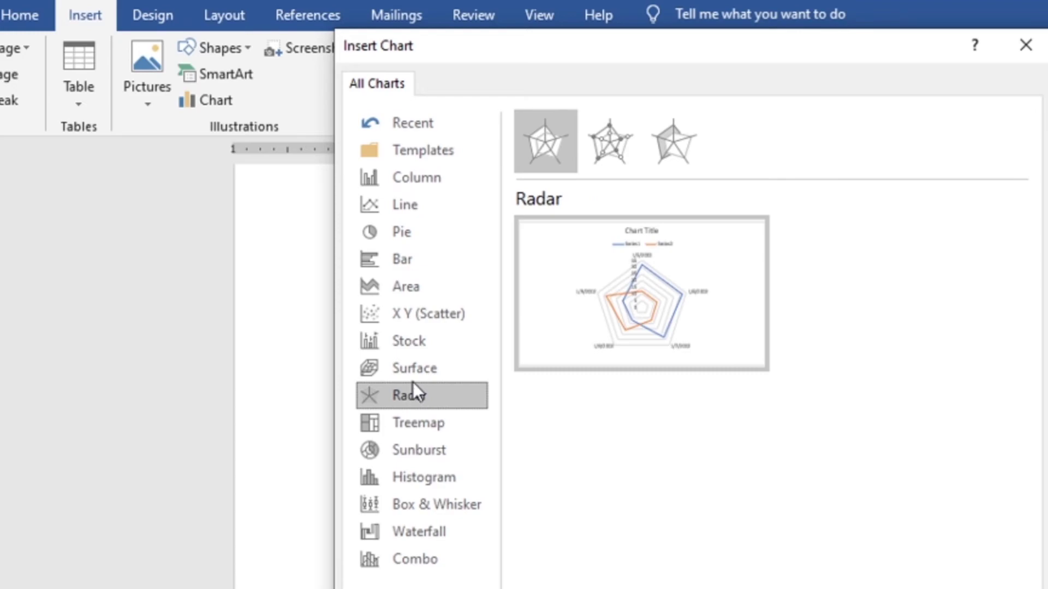
{"action": "left_click", "coordinate": [412, 372]}
{"action": "left_click", "coordinate": [415, 420]}
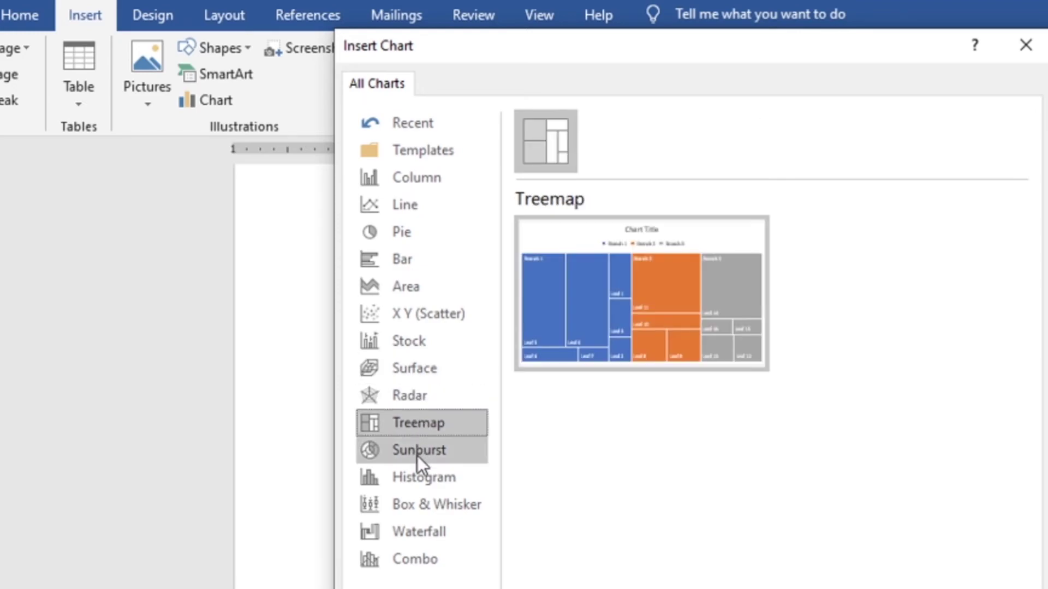
{"action": "left_click", "coordinate": [417, 454]}
{"action": "left_click", "coordinate": [425, 499]}
{"action": "left_click", "coordinate": [424, 528]}
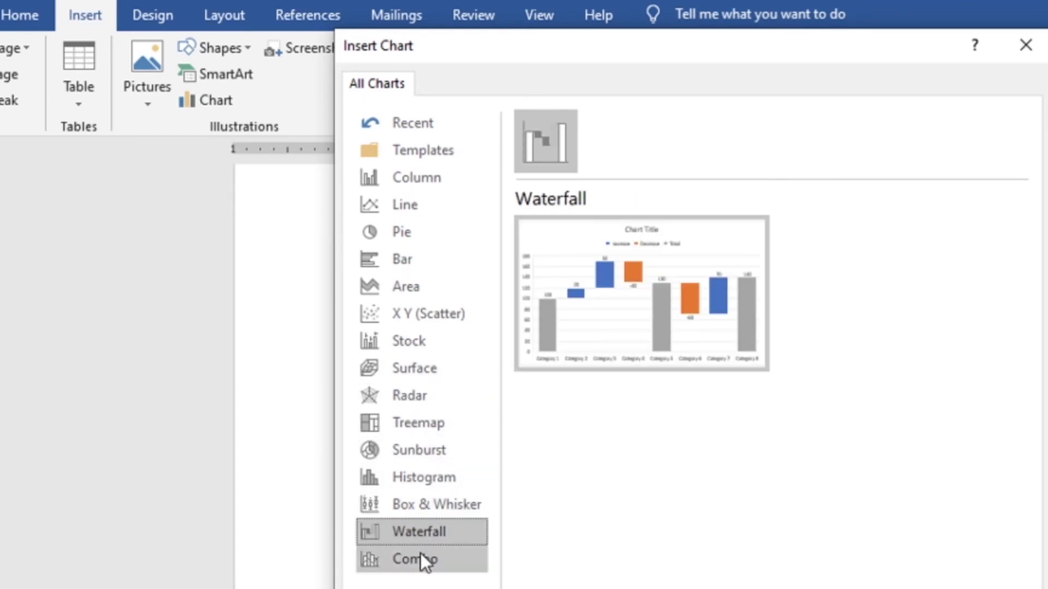
{"action": "left_click", "coordinate": [420, 555]}
Insert a Clustered Column chart into the document
{"action": "left_click", "coordinate": [418, 185]}
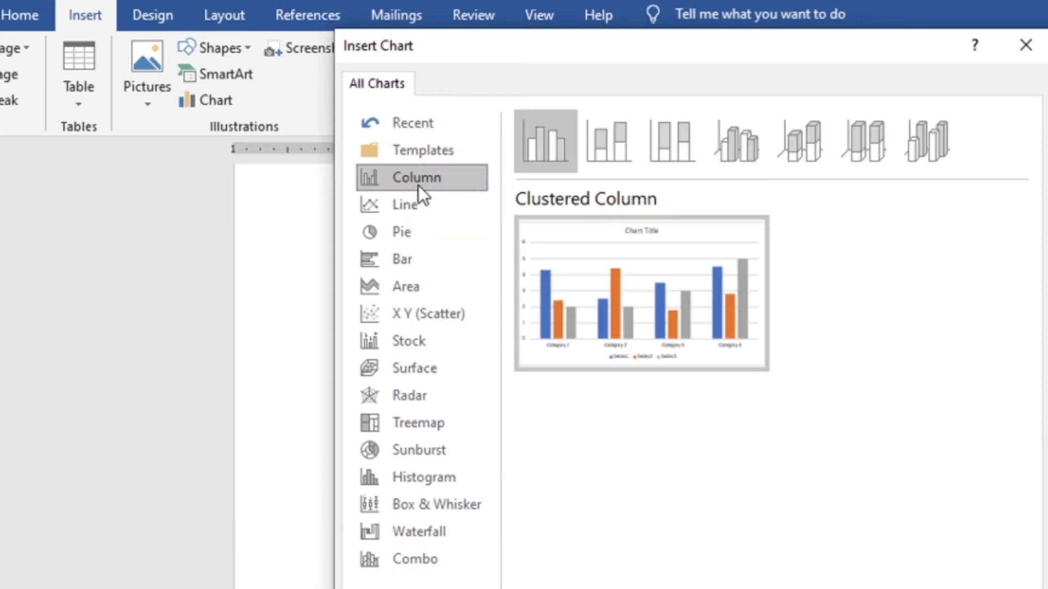
{"action": "mouse_move", "coordinate": [649, 312]}
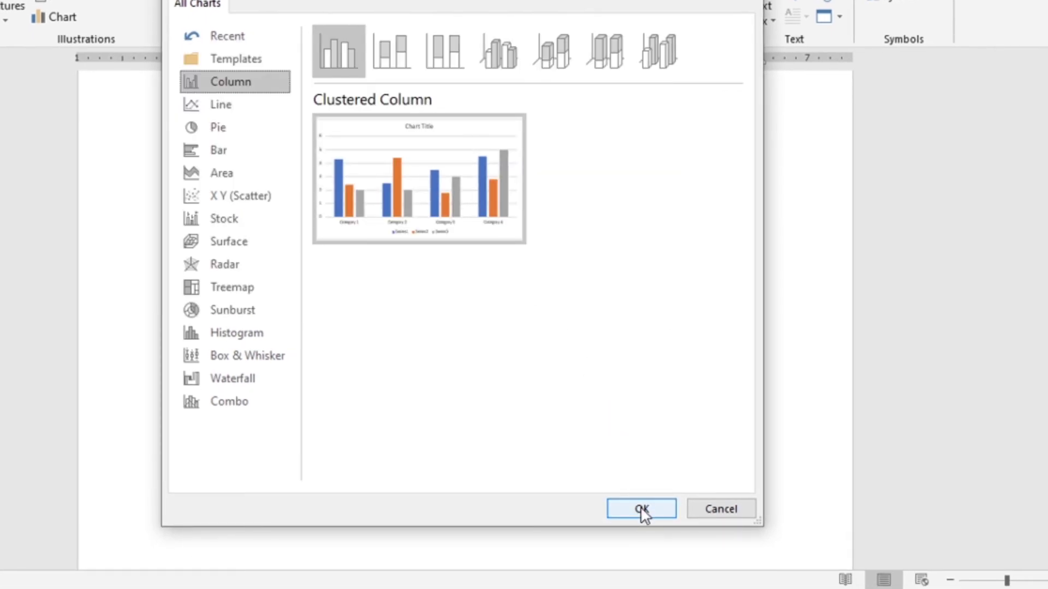
{"action": "left_click", "coordinate": [641, 510]}
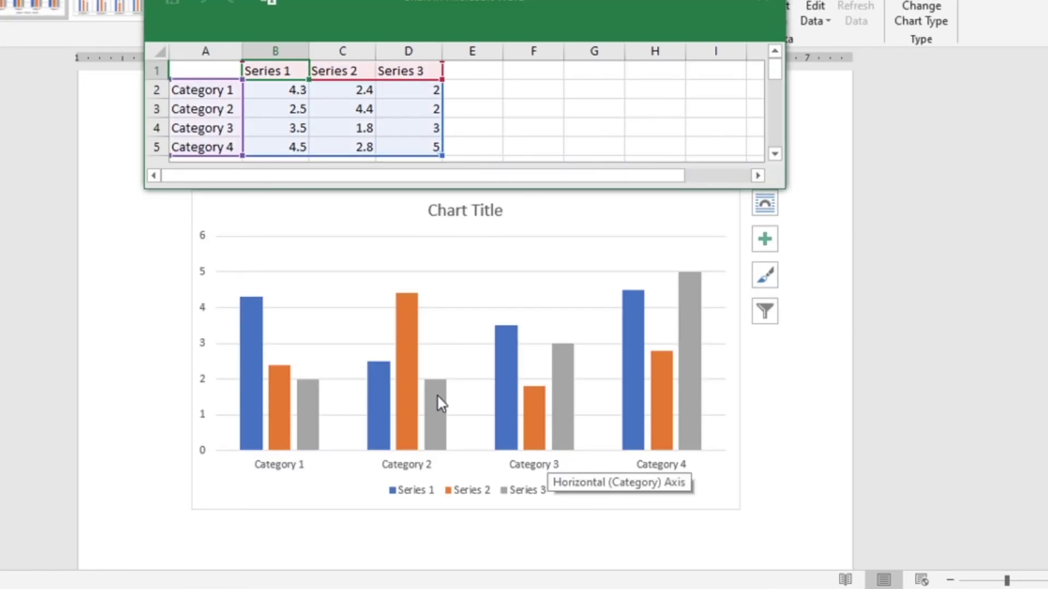
Rename the four chart categories in cells A2 to A5 of the chart data as A, B, C and D
{"action": "left_click", "coordinate": [234, 91]}
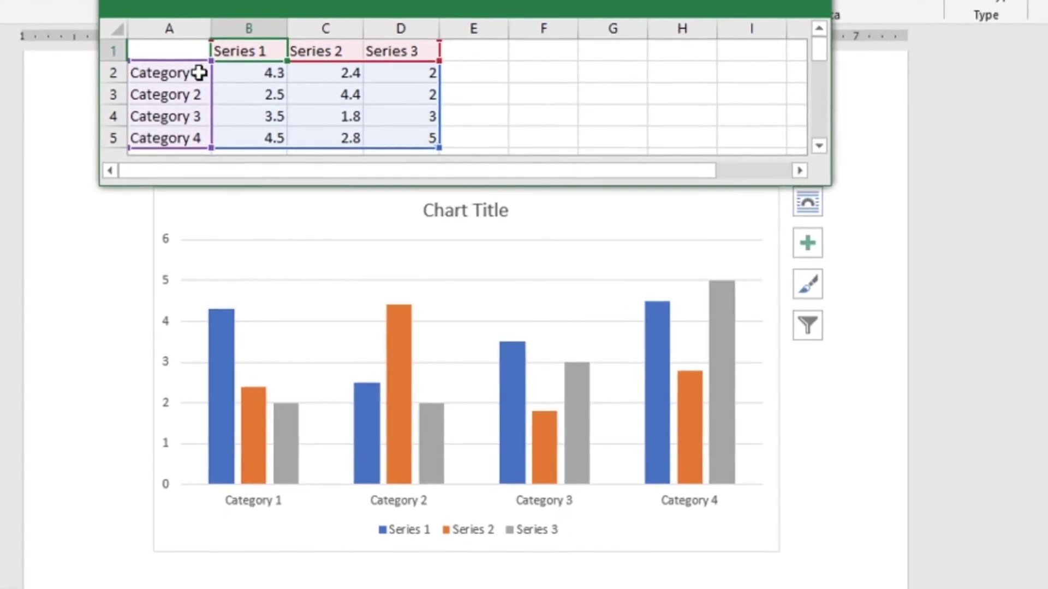
{"action": "key", "text": "BackSpace"}
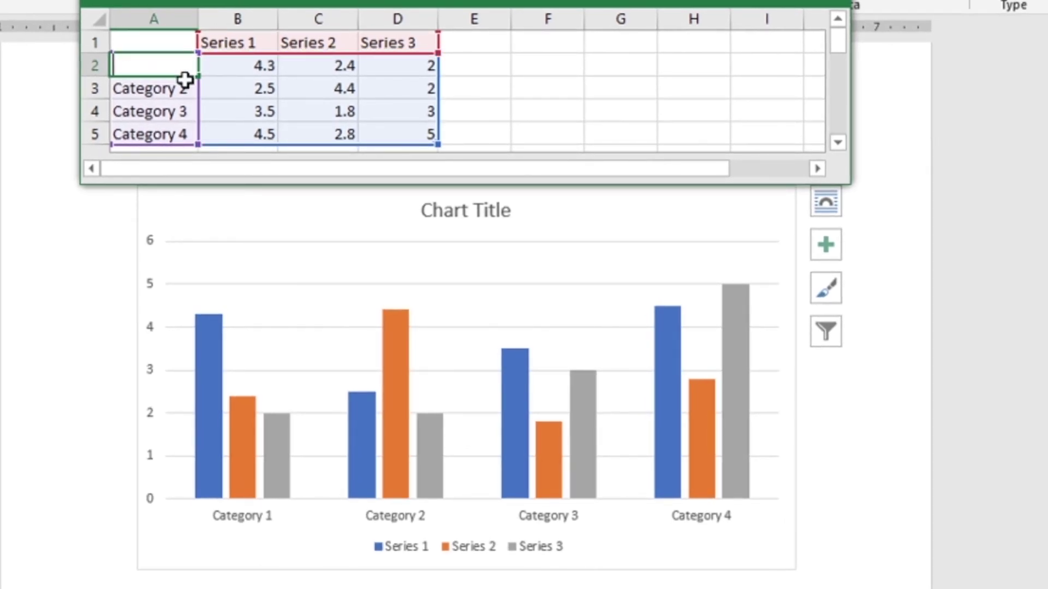
{"action": "type", "text": "A"}
{"action": "key", "text": "Return"}
{"action": "type", "text": "B"}
{"action": "key", "text": "Return"}
{"action": "type", "text": "C"}
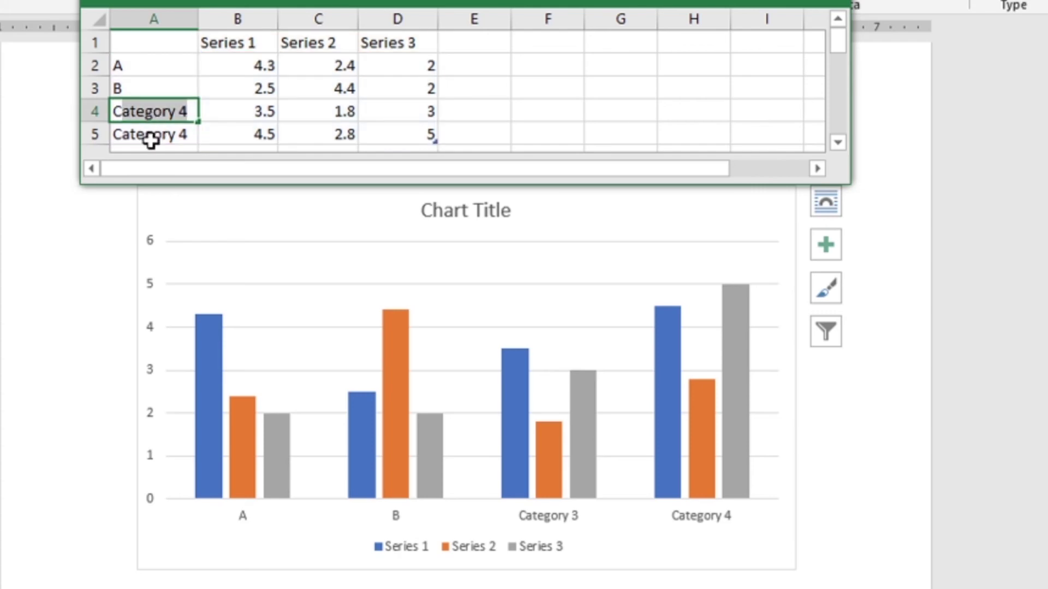
{"action": "key", "text": "BackSpace"}
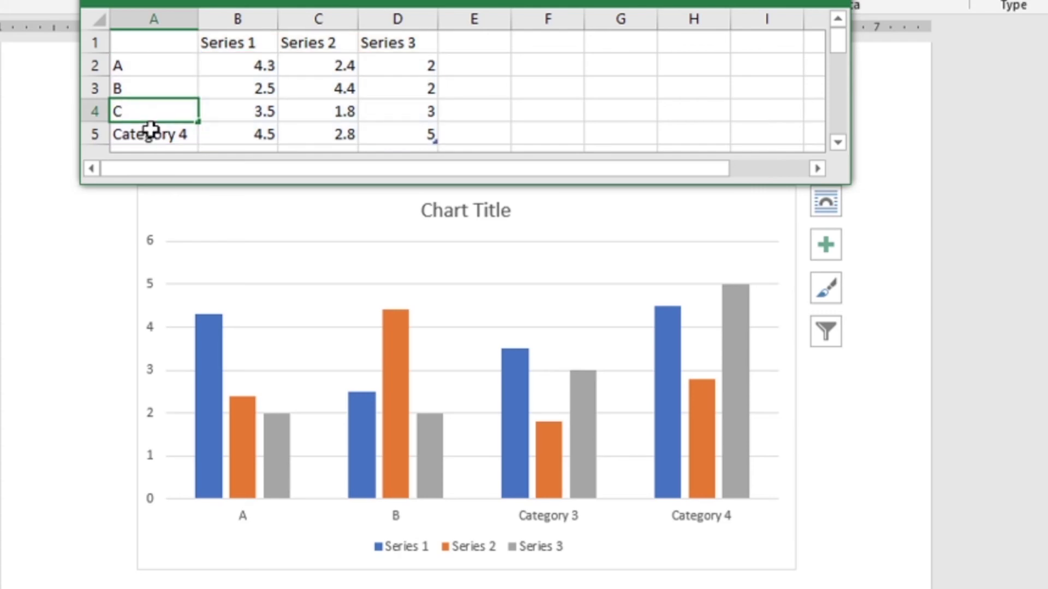
{"action": "key", "text": "Return"}
{"action": "type", "text": "D"}
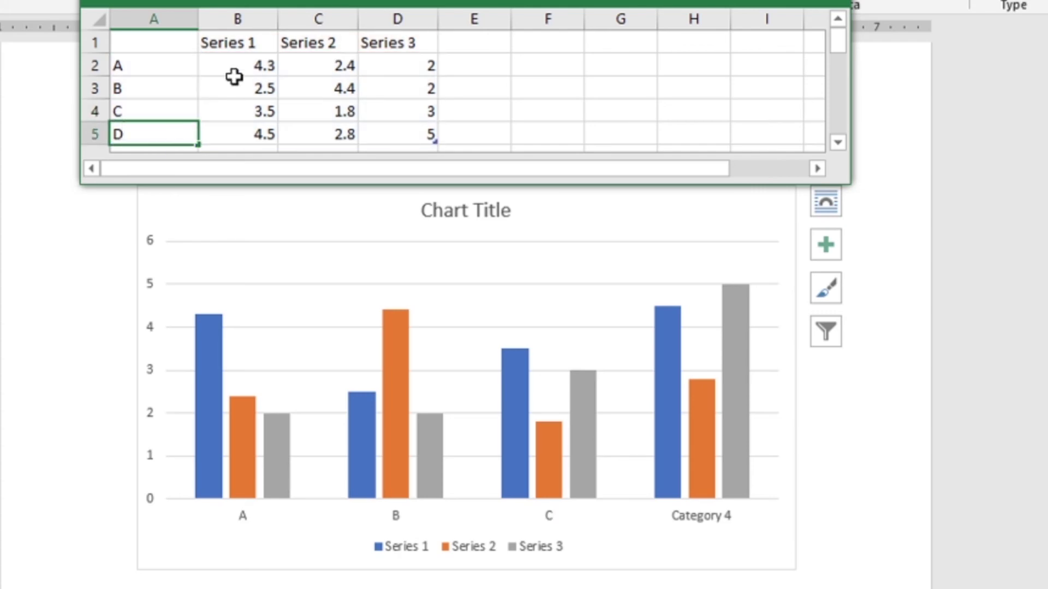
Rename the three data series in cells B1 to D1 as X, Y and Z, and close the chart's data sheet
{"action": "left_click", "coordinate": [243, 46]}
{"action": "type", "text": "X"}
{"action": "left_click", "coordinate": [319, 43]}
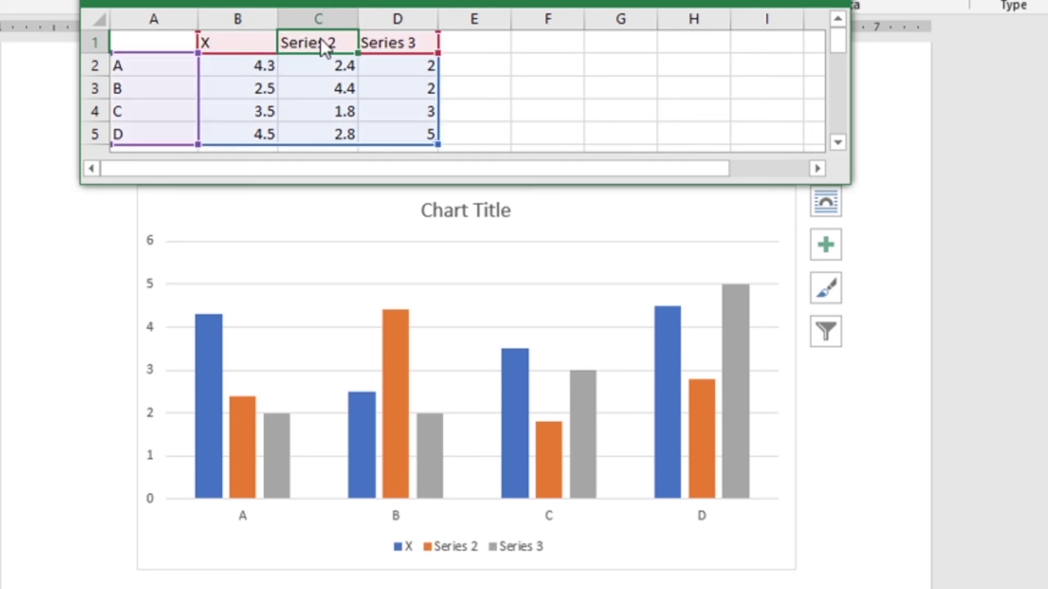
{"action": "type", "text": "Y"}
{"action": "left_click", "coordinate": [394, 45]}
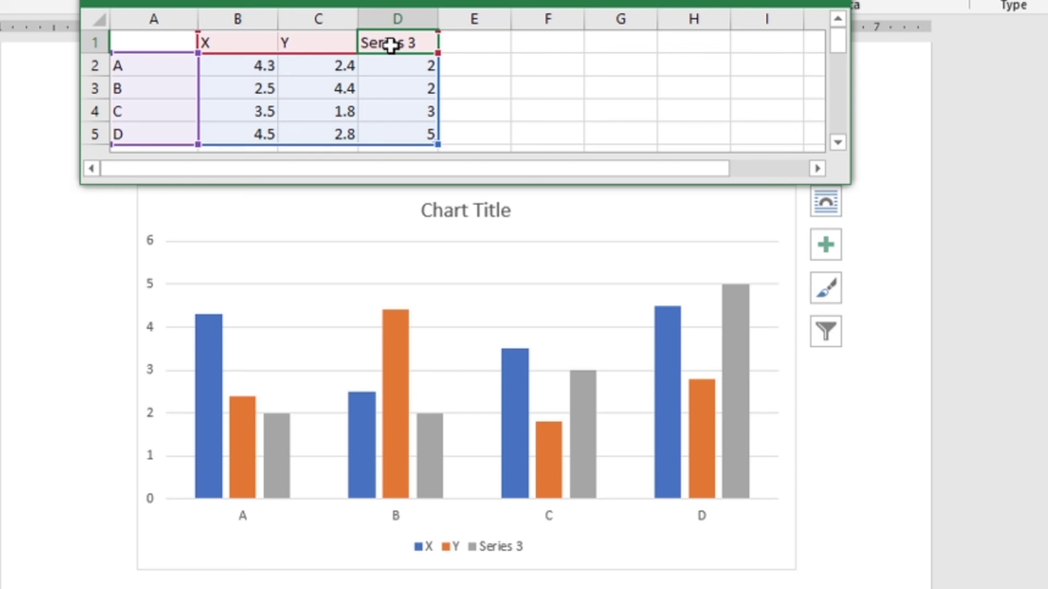
{"action": "type", "text": "Z"}
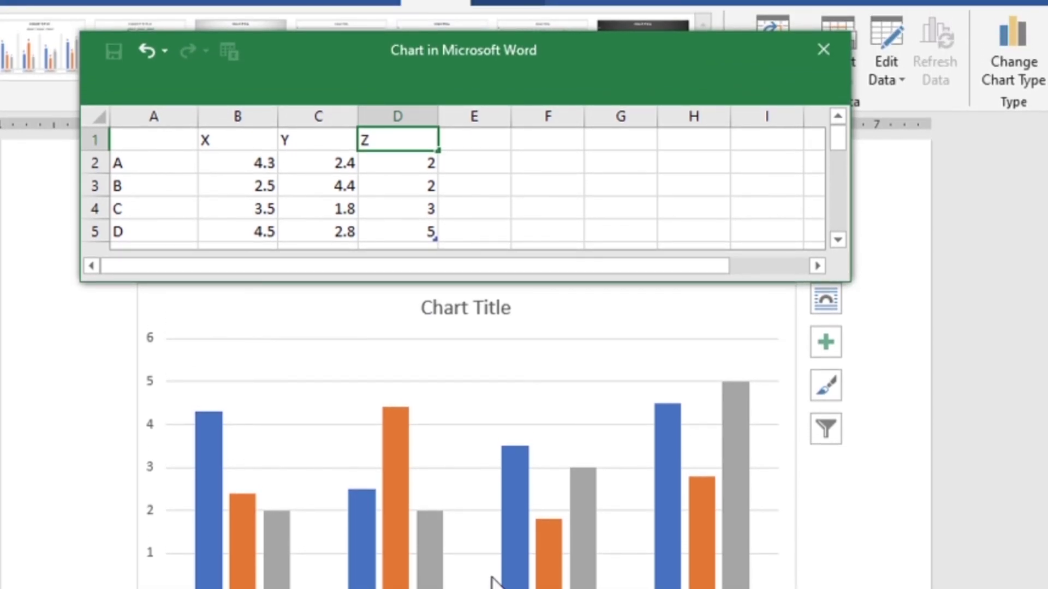
{"action": "left_click", "coordinate": [533, 176]}
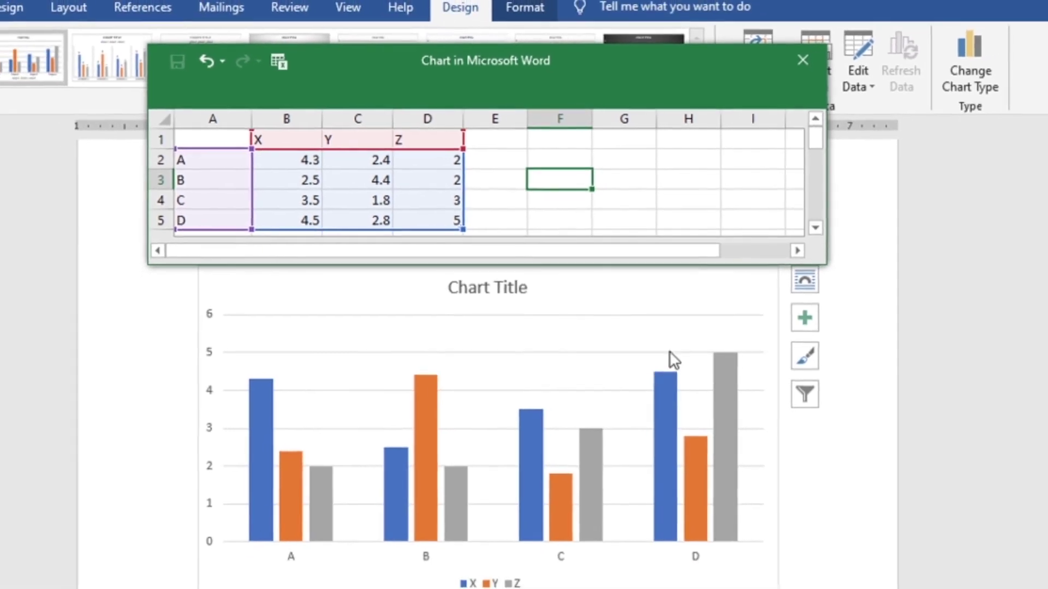
{"action": "left_click", "coordinate": [864, 581]}
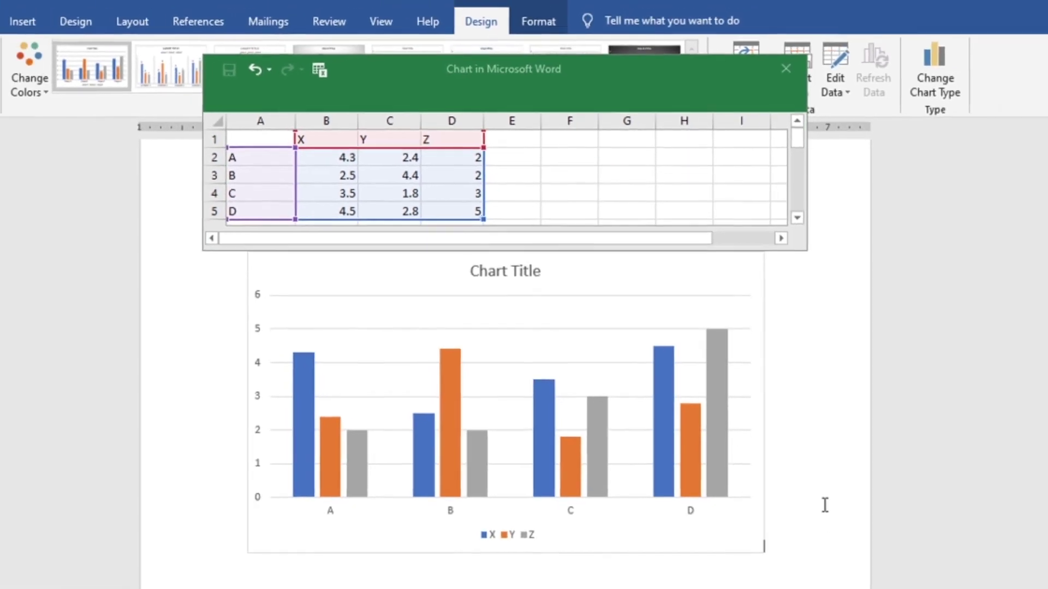
{"action": "left_click", "coordinate": [766, 79]}
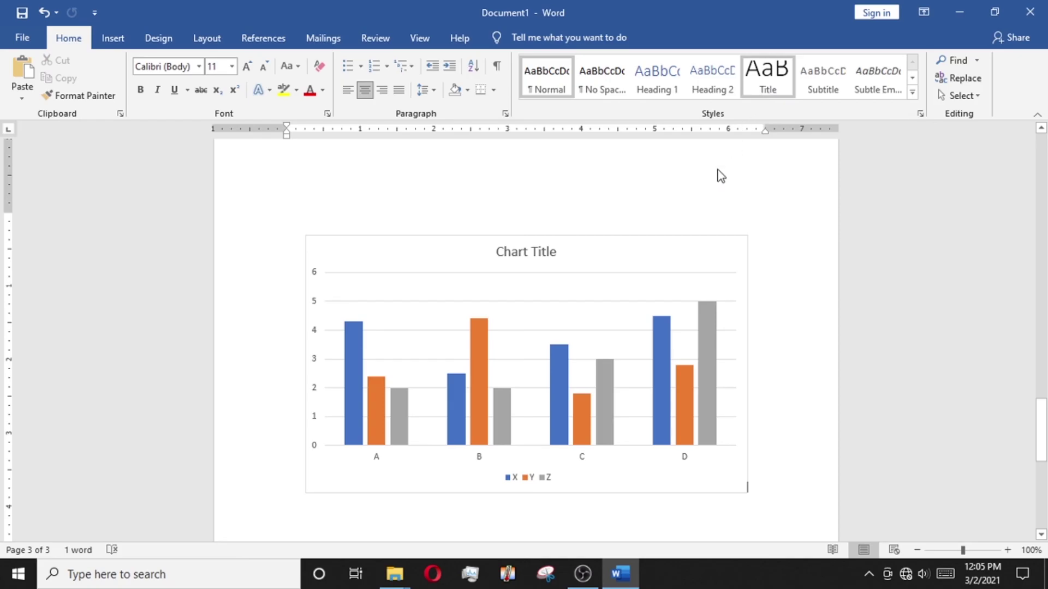